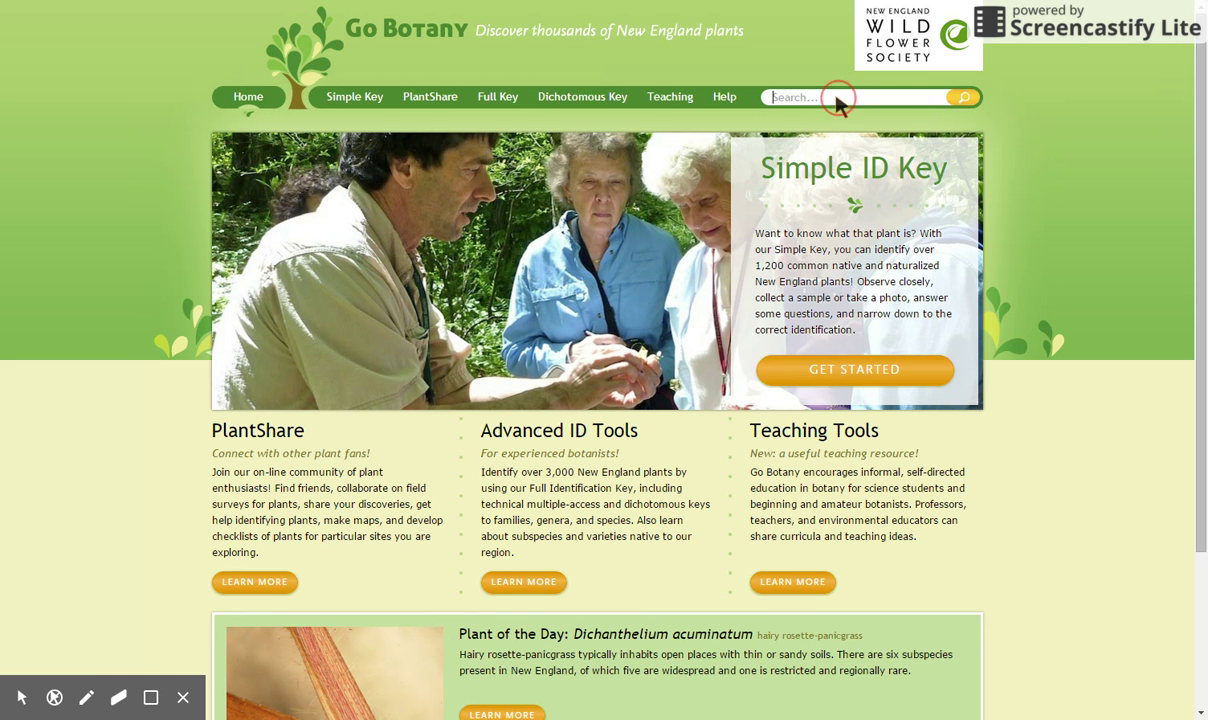
# - Try Acer and then Dogwood in the home page search, finally leaving the query as Cornus
pyautogui.click(837, 99)
pyautogui.write('Acer')
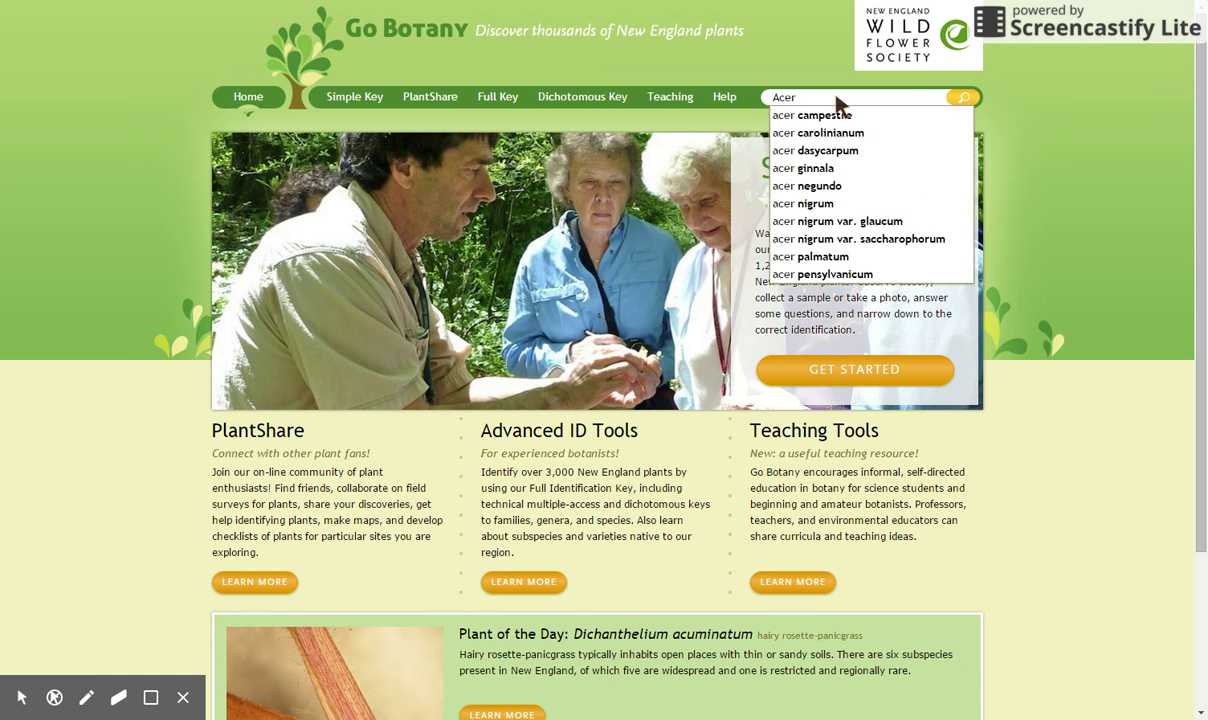
pyautogui.press('BackSpace')
pyautogui.press('BackSpace')
pyautogui.press('BackSpace')
pyautogui.press('BackSpace')
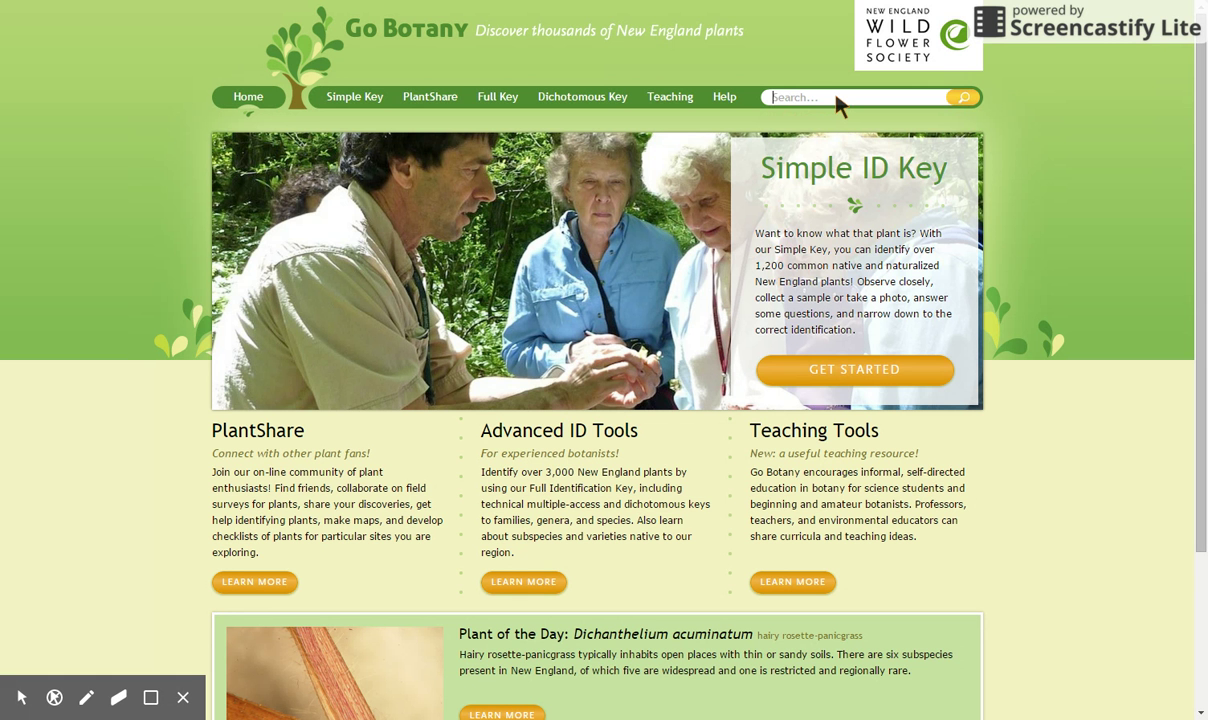
pyautogui.write('Dogwood')
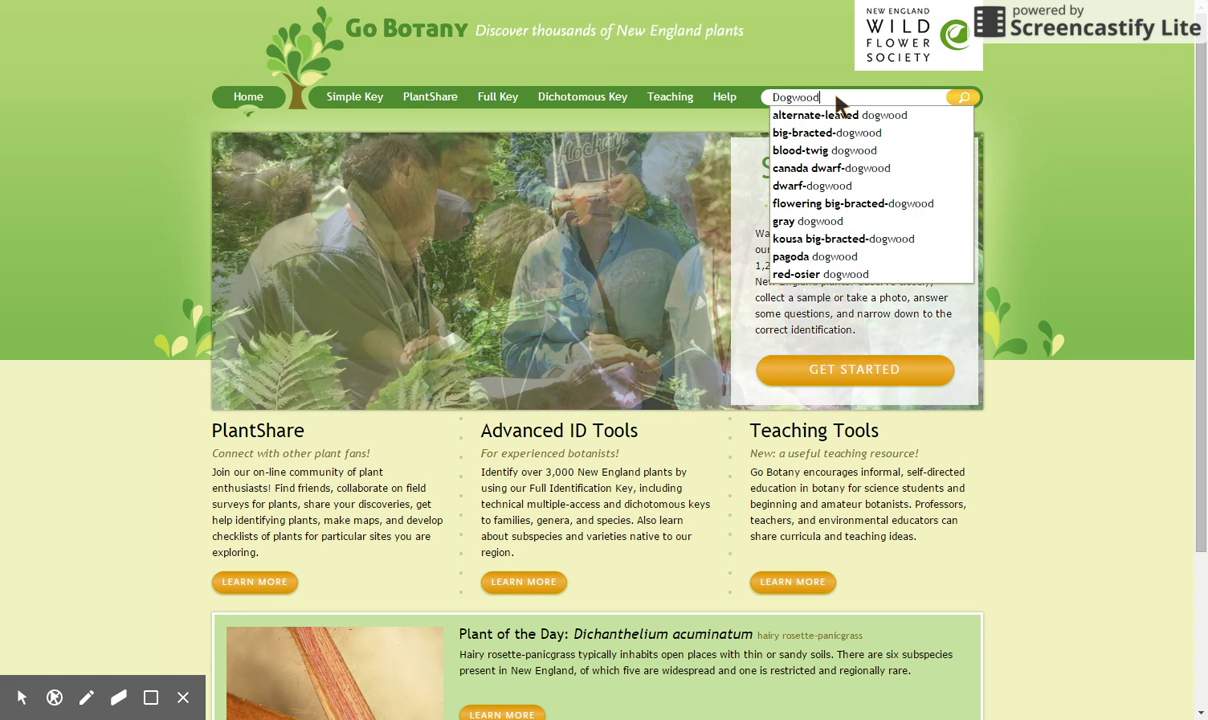
pyautogui.moveTo(790, 97); pyautogui.dragTo(851, 121)
pyautogui.press('BackSpace')
pyautogui.press('BackSpace')
pyautogui.press('BackSpace')
pyautogui.press('BackSpace')
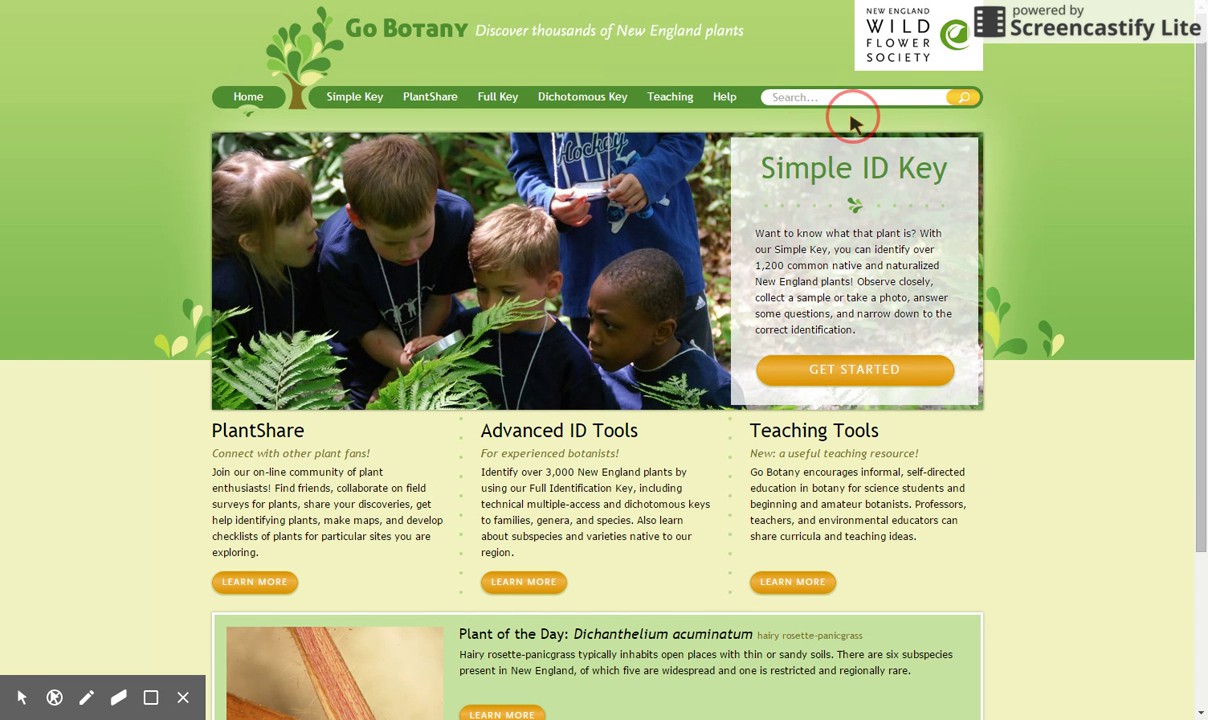
pyautogui.write('Cornus')
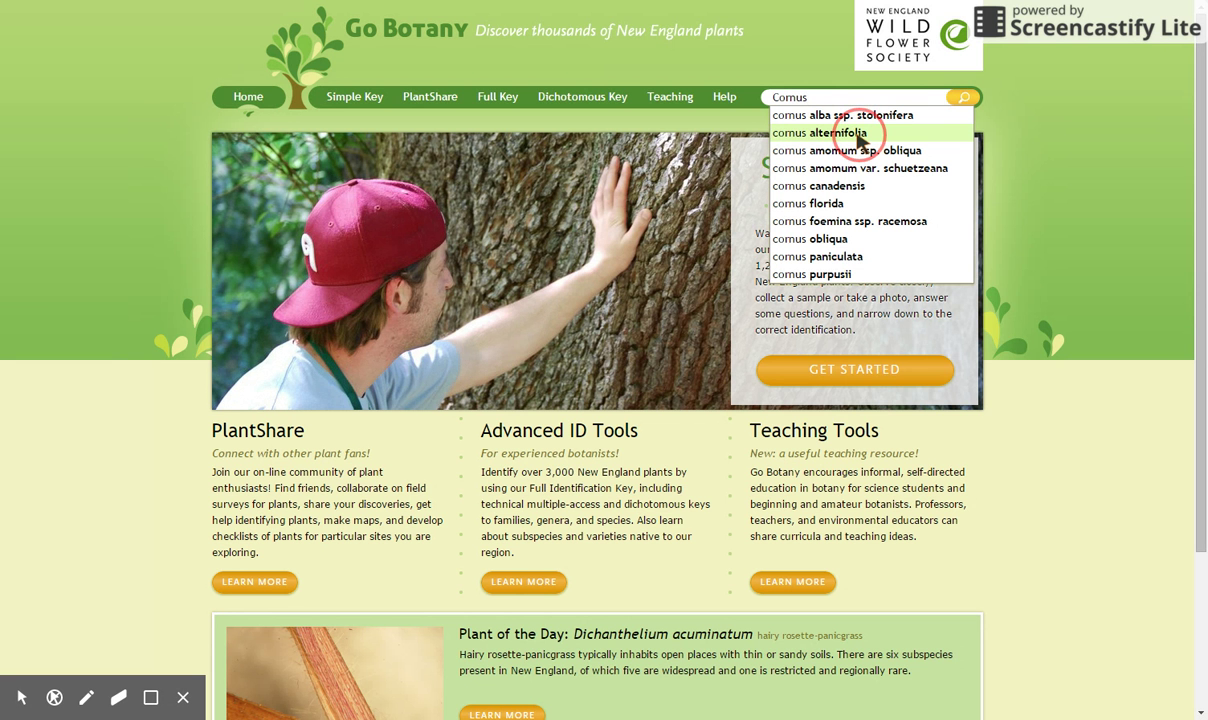
pyautogui.click(1124, 574)
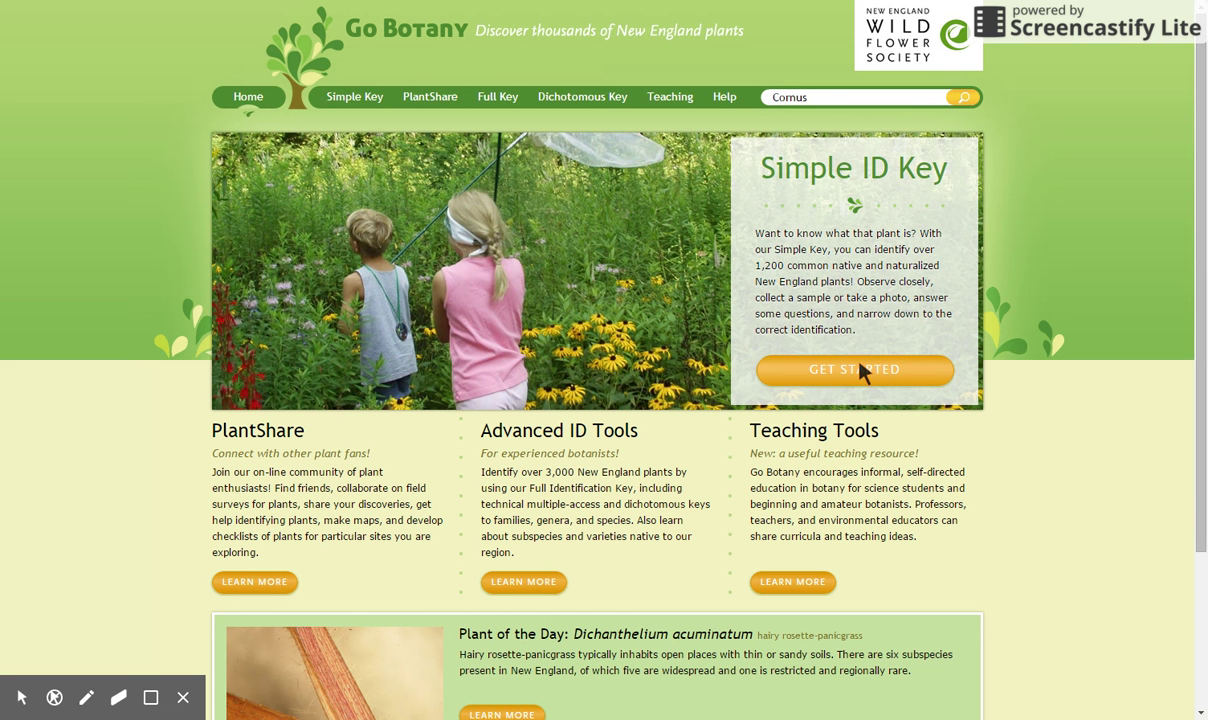
# - Start the Simple Key, flip through the Aquatic plants example photos, and browse down to Ferns
pyautogui.click(862, 371)
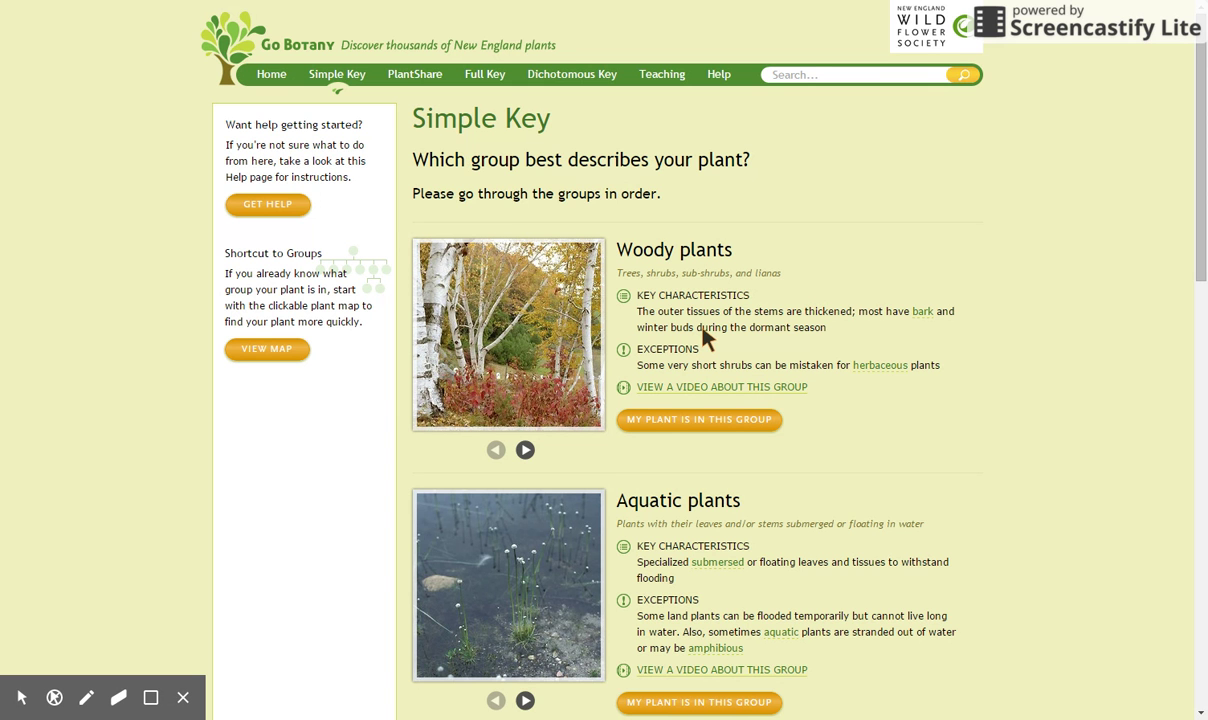
pyautogui.scroll(-3, 704, 336)
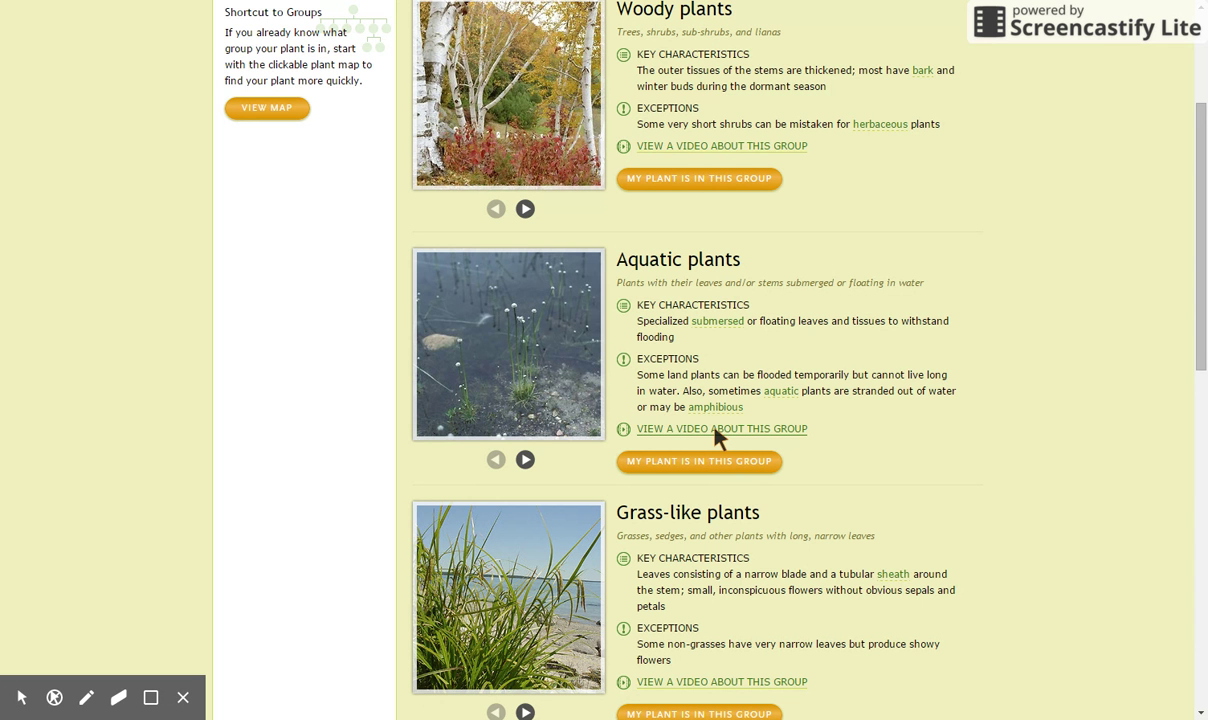
pyautogui.click(525, 460)
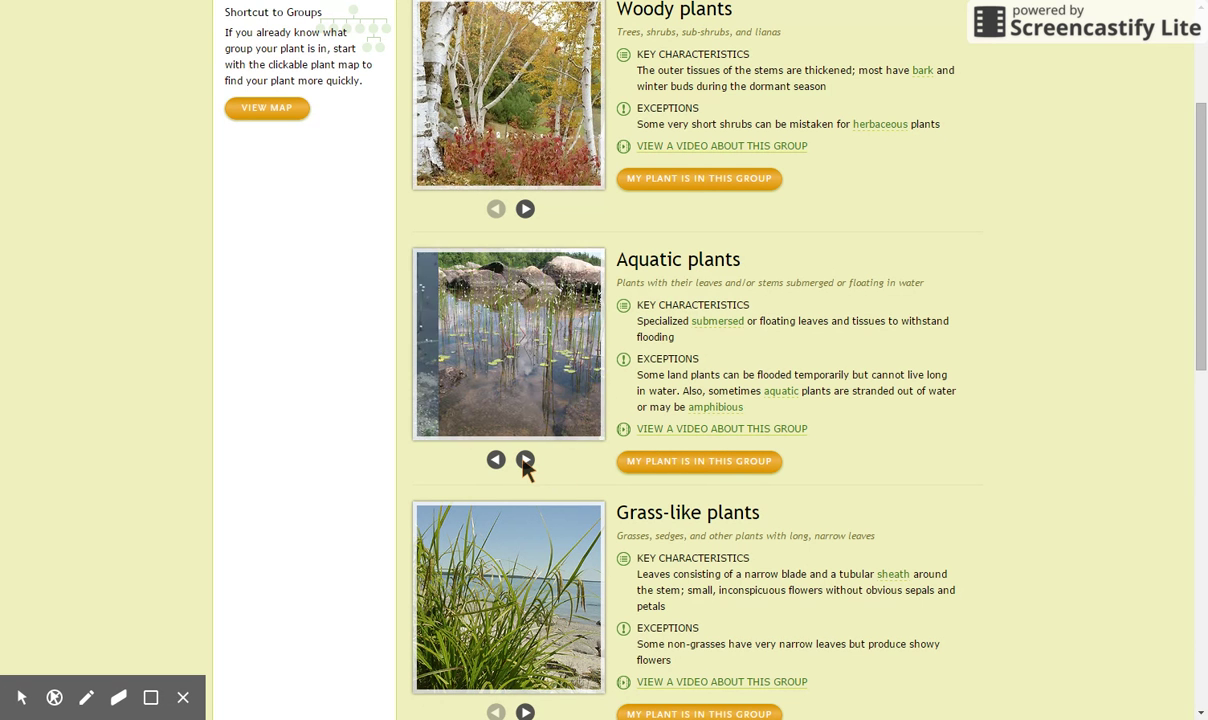
pyautogui.click(525, 460)
pyautogui.click(525, 460)
pyautogui.click(525, 460)
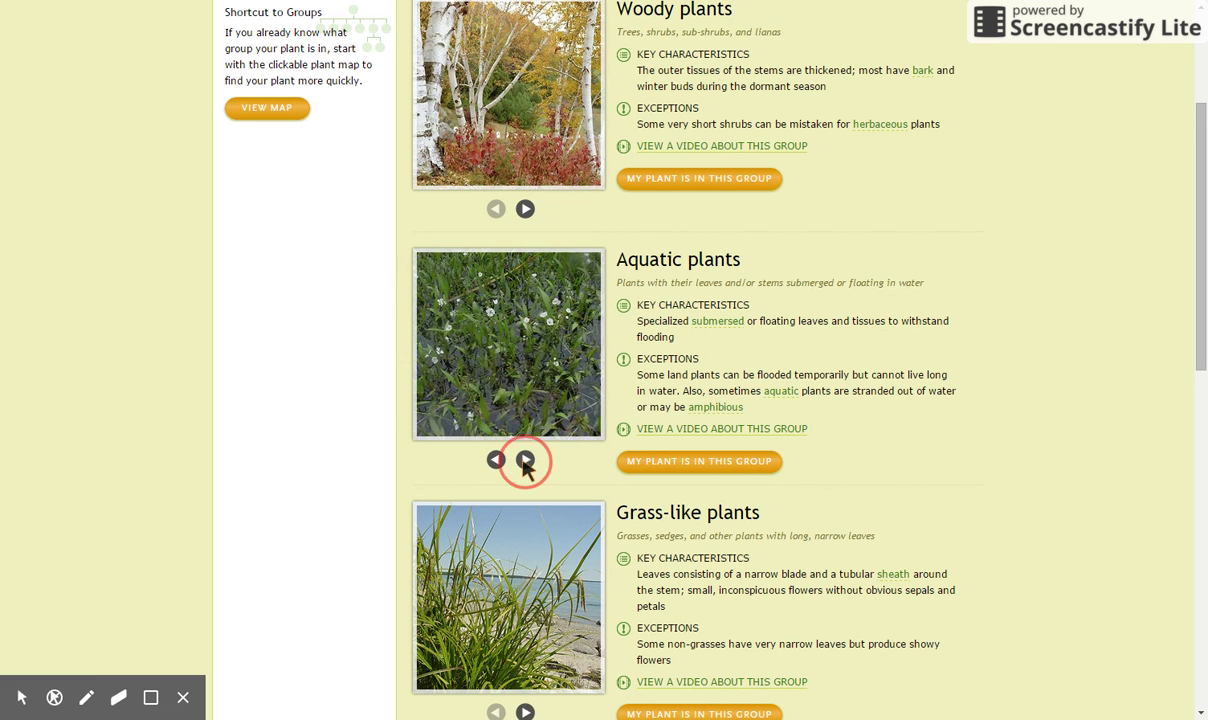
pyautogui.click(525, 460)
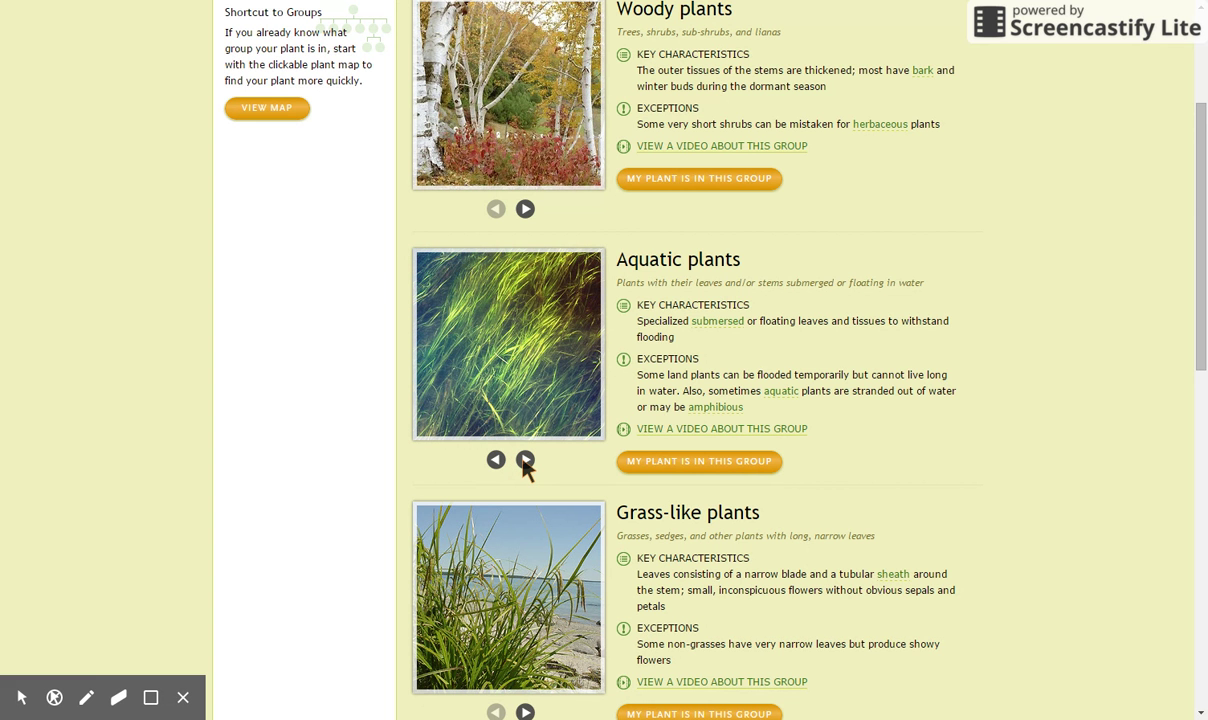
pyautogui.scroll(-5, 795, 518)
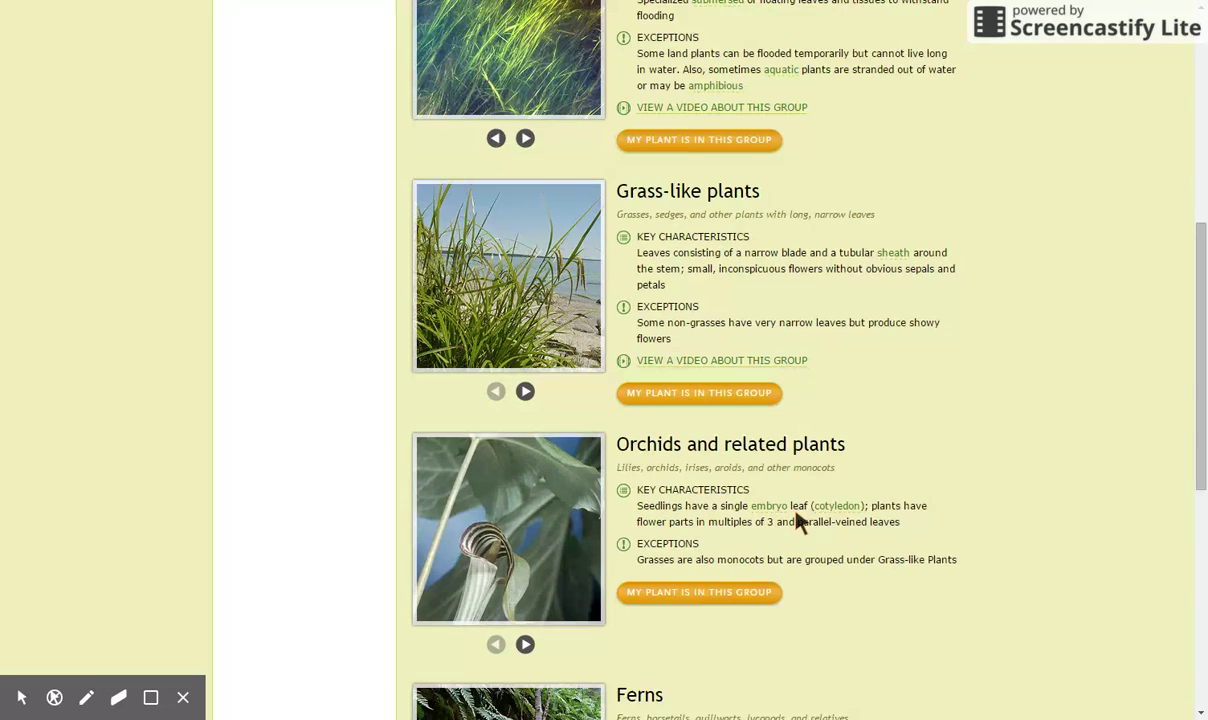
pyautogui.scroll(-1, 790, 540)
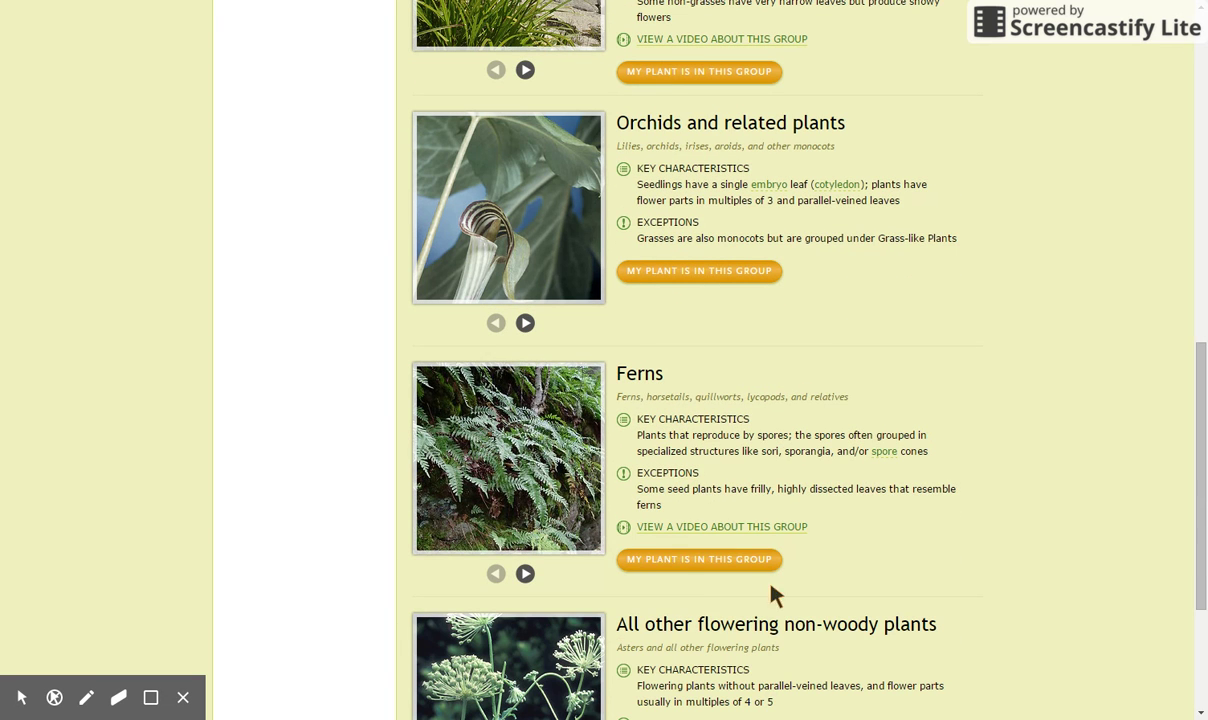
# - Choose Ferns as the plant's group and look over its subgroups
pyautogui.click(685, 568)
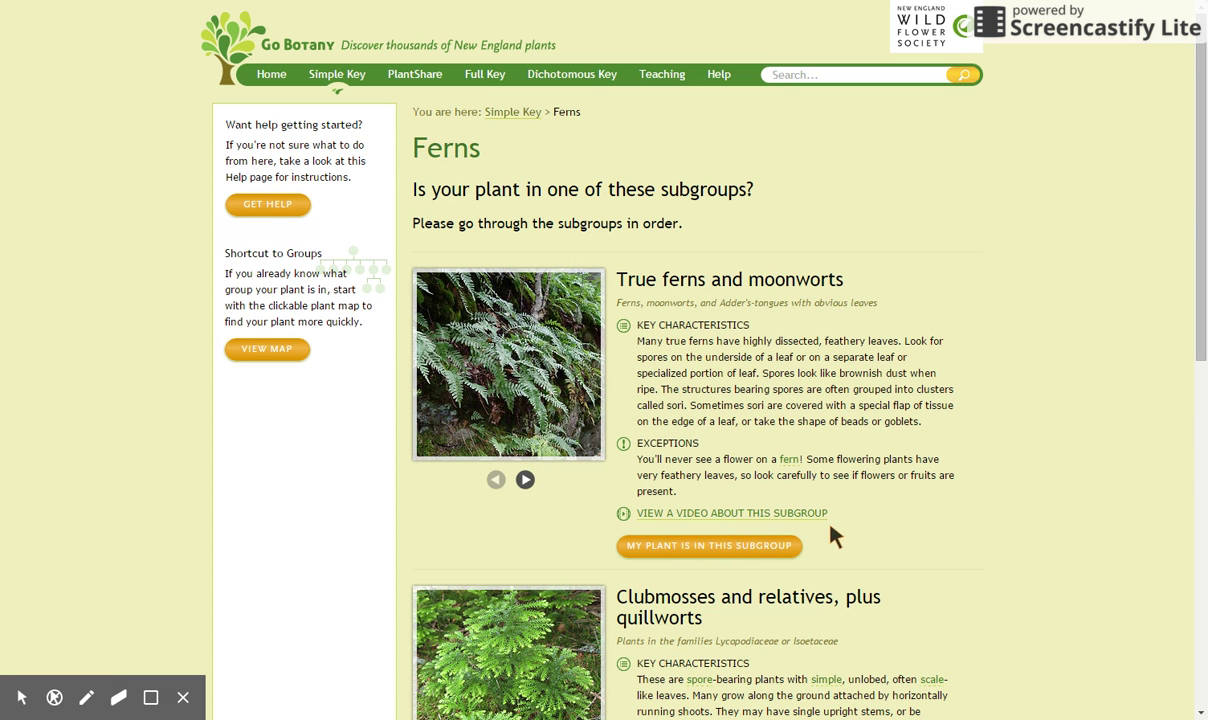
pyautogui.scroll(-4, 818, 535)
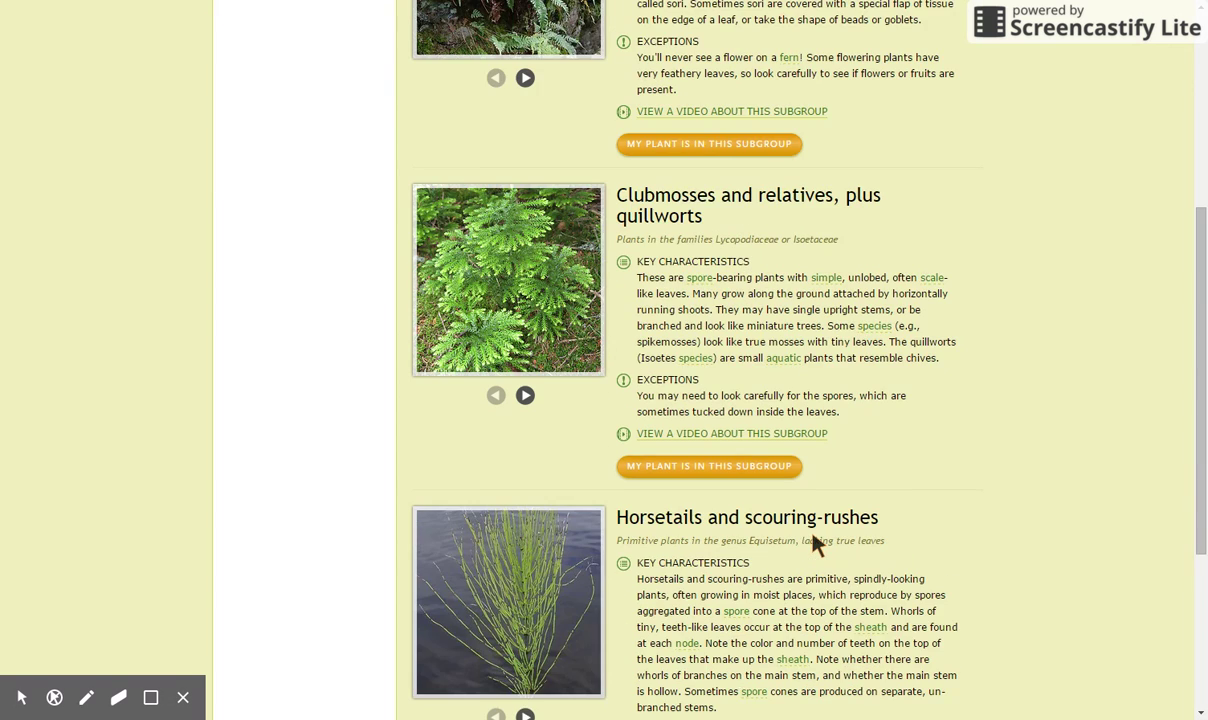
pyautogui.scroll(4, 815, 541)
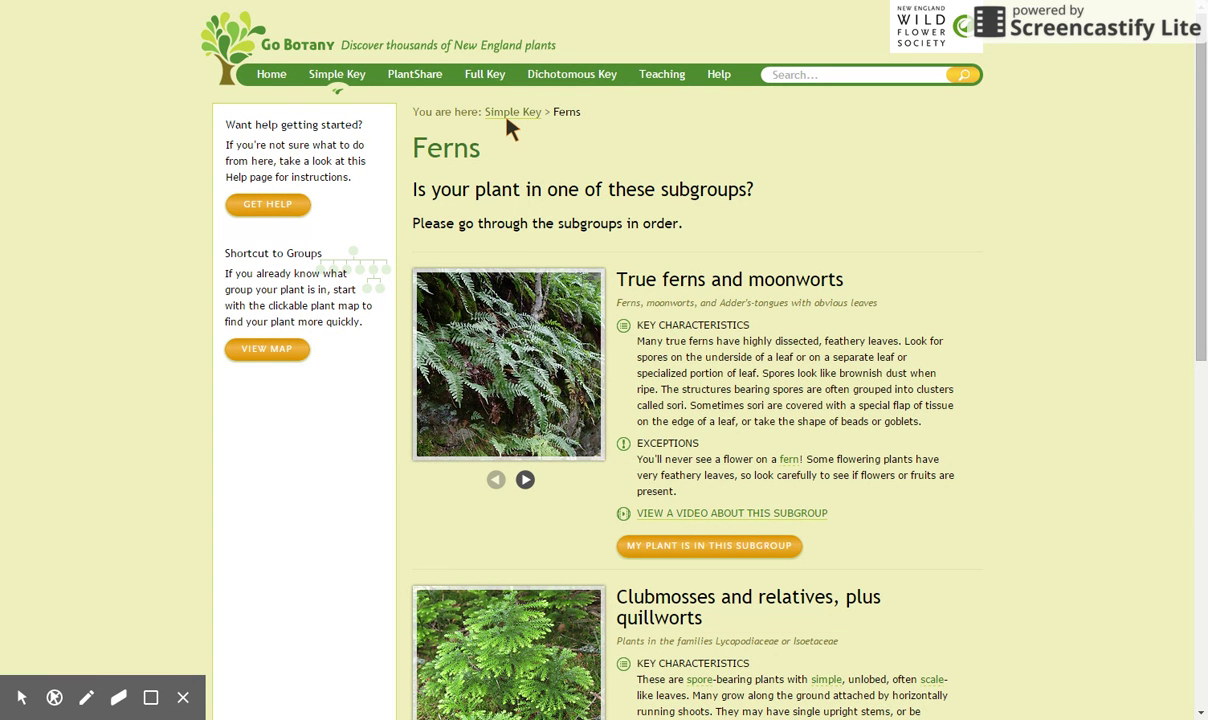
pyautogui.scroll(-2, 835, 460)
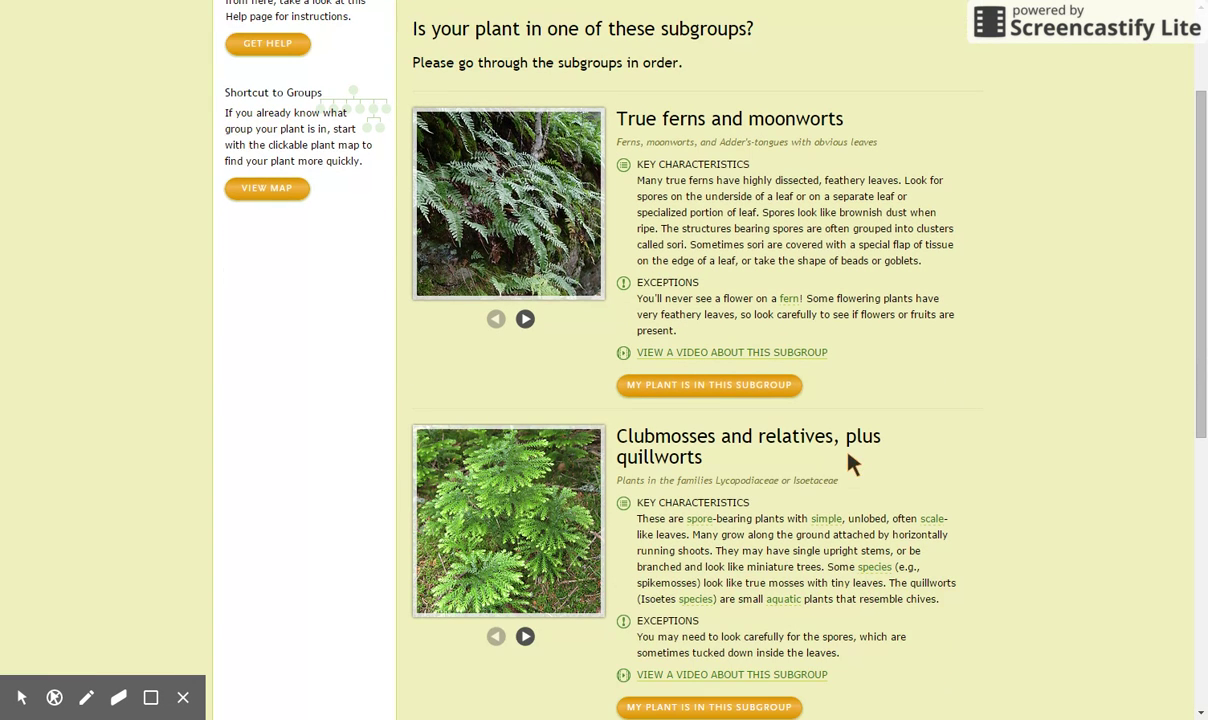
# - Pick the True ferns and moonworts subgroup, dismiss the tutorial, and browse the 45 species
pyautogui.click(711, 387)
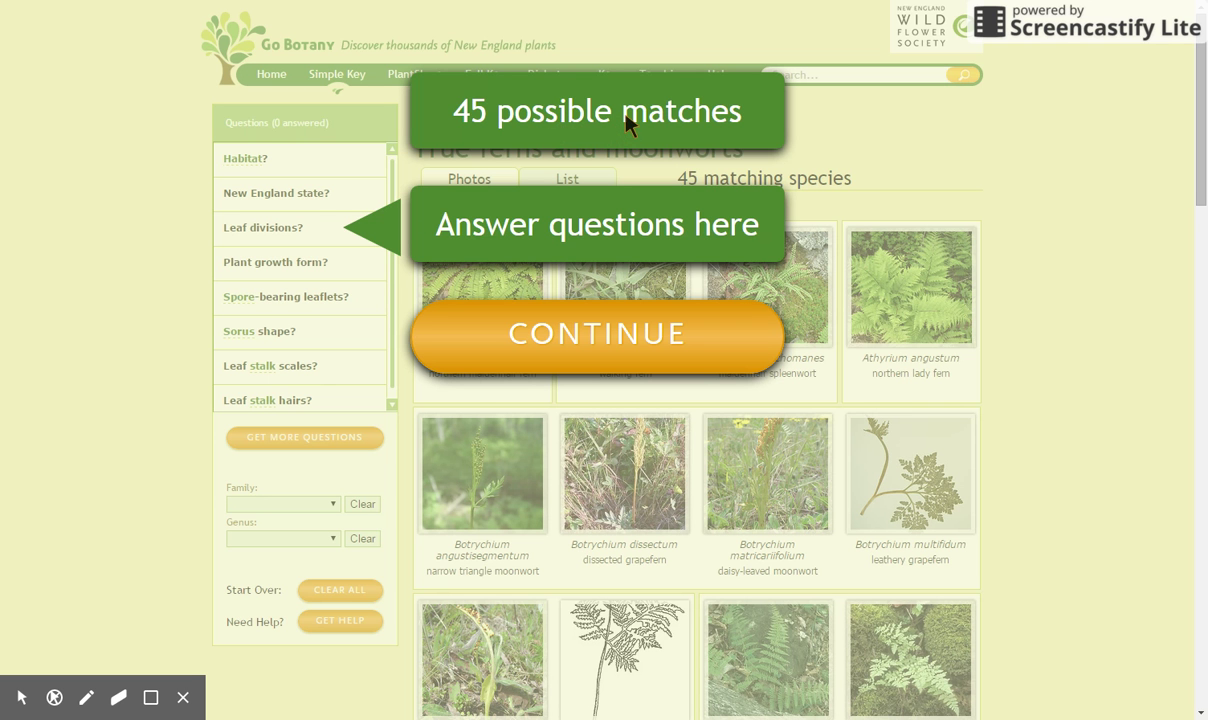
pyautogui.click(607, 333)
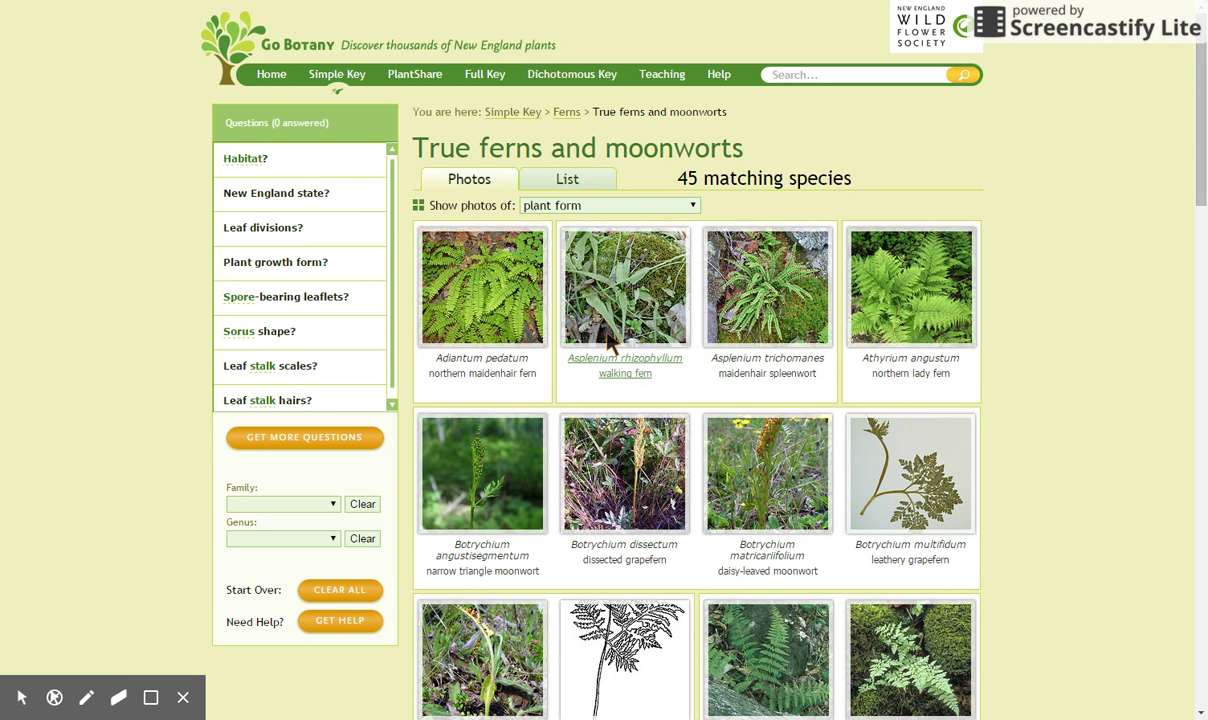
pyautogui.scroll(-3, 670, 428)
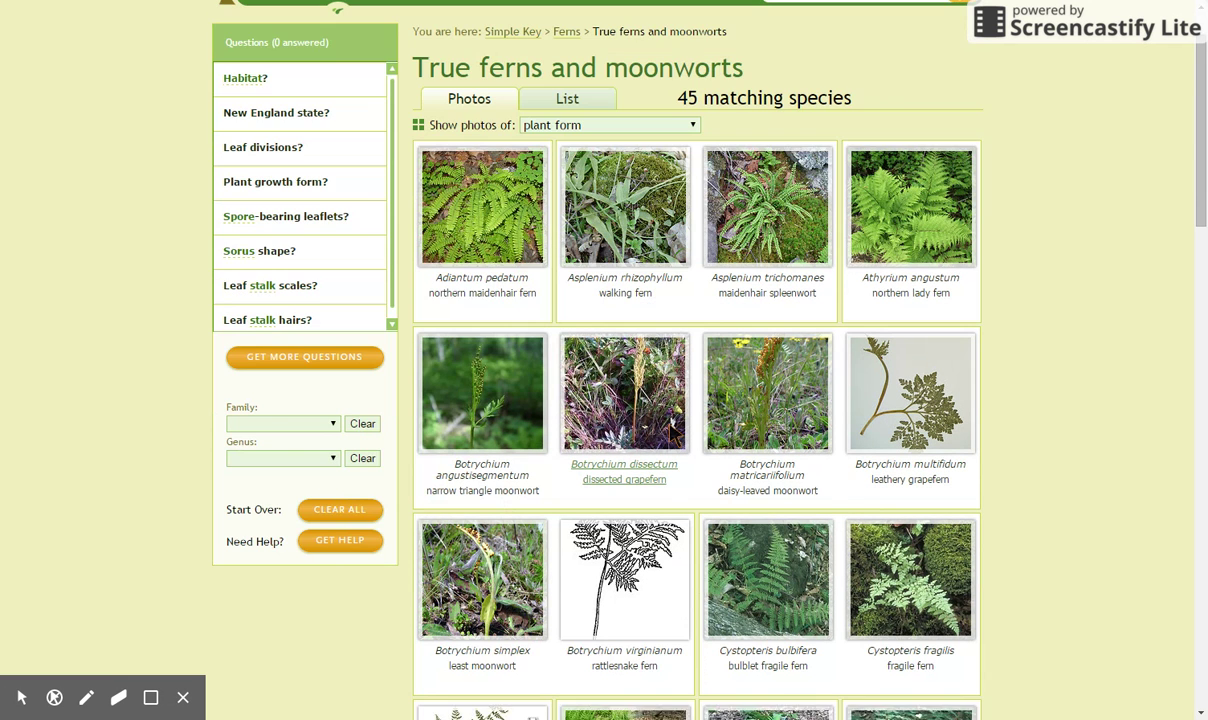
pyautogui.scroll(-4, 670, 432)
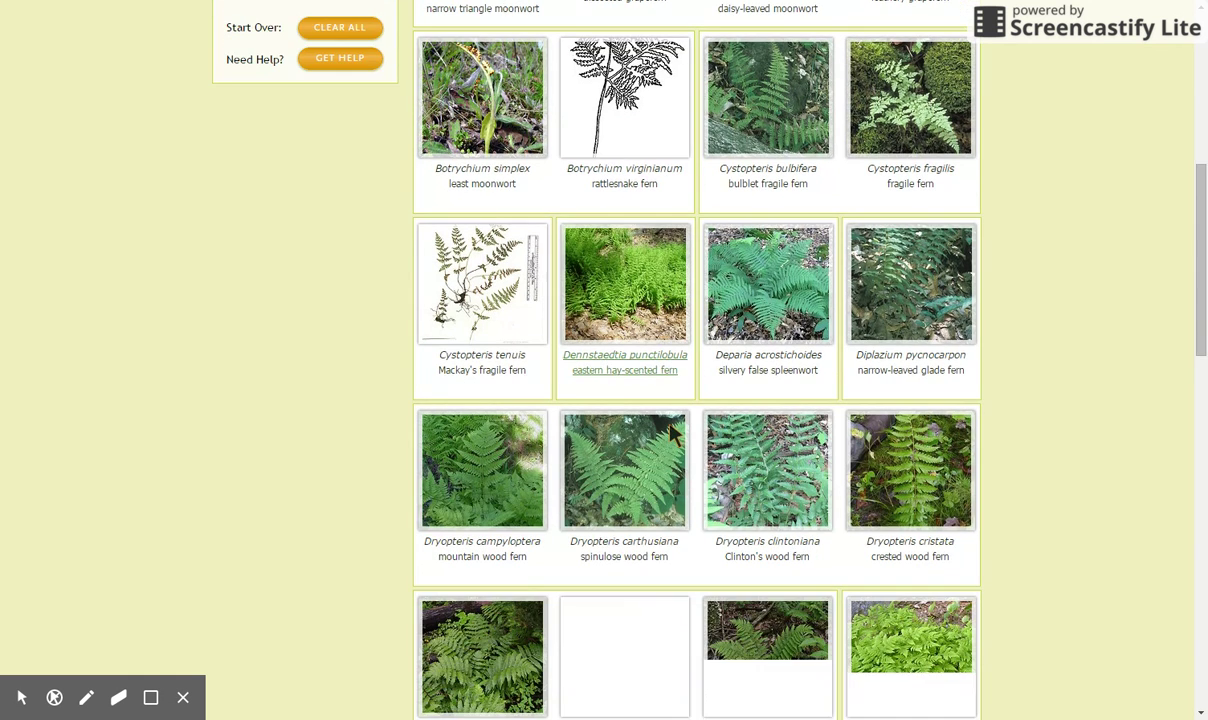
pyautogui.scroll(4, 670, 432)
pyautogui.scroll(3, 672, 435)
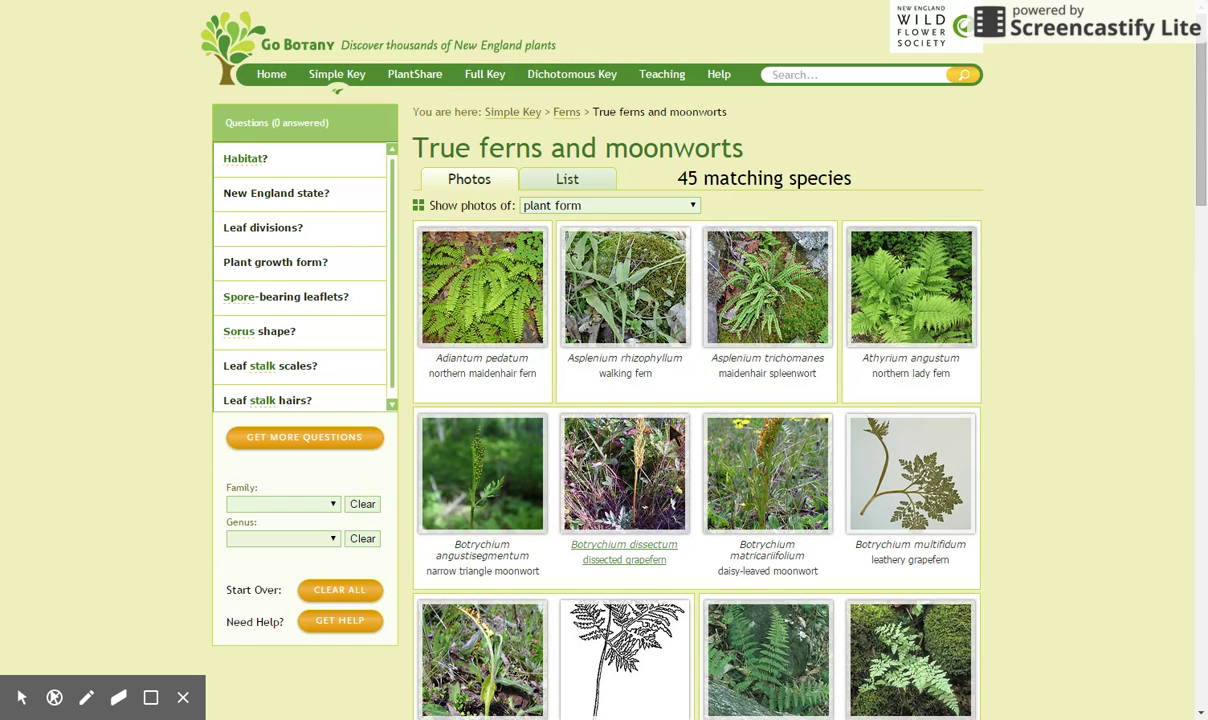
# - Switch the species photos from plant form to sori
pyautogui.click(692, 205)
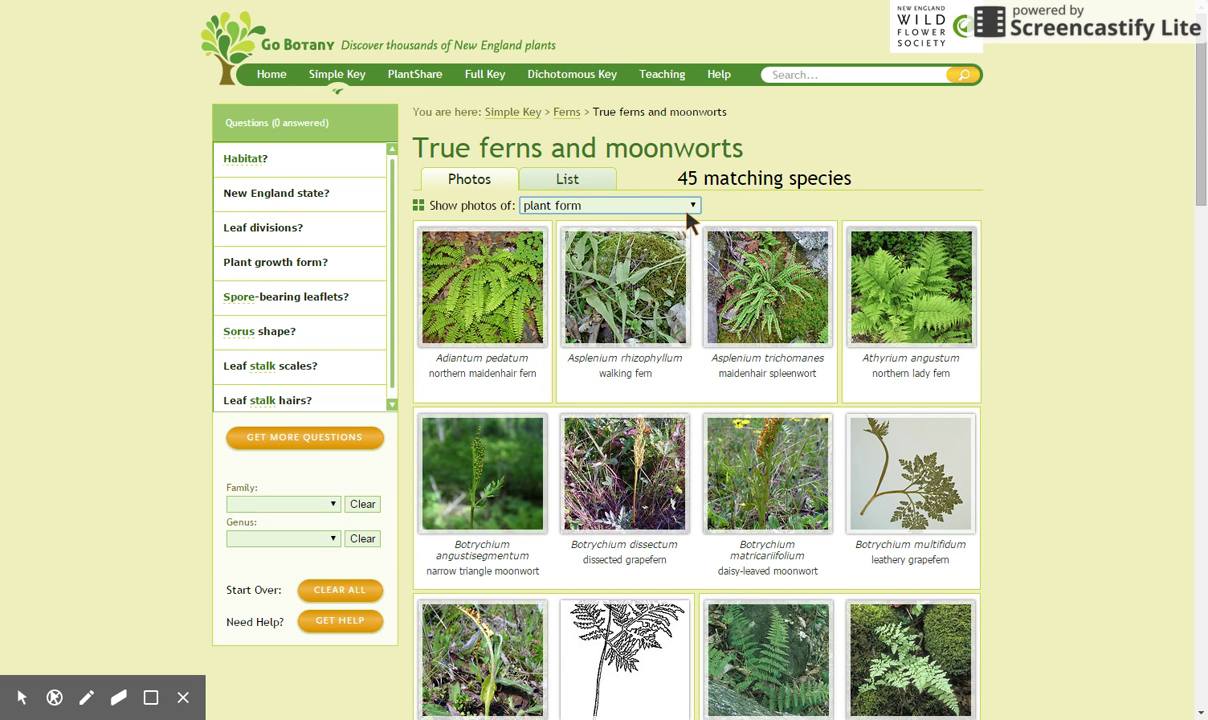
pyautogui.click(553, 270)
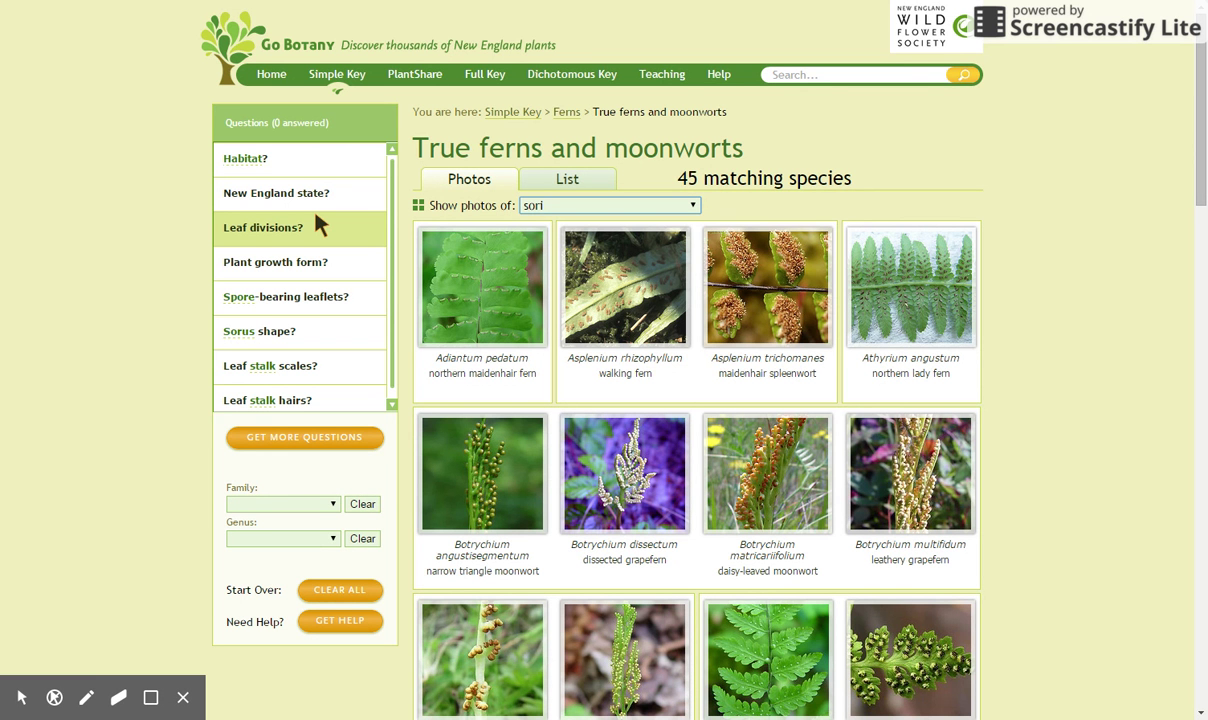
# - Answer plant growth form as leaves growing from a rhizome, narrowing to 37 species
pyautogui.click(328, 271)
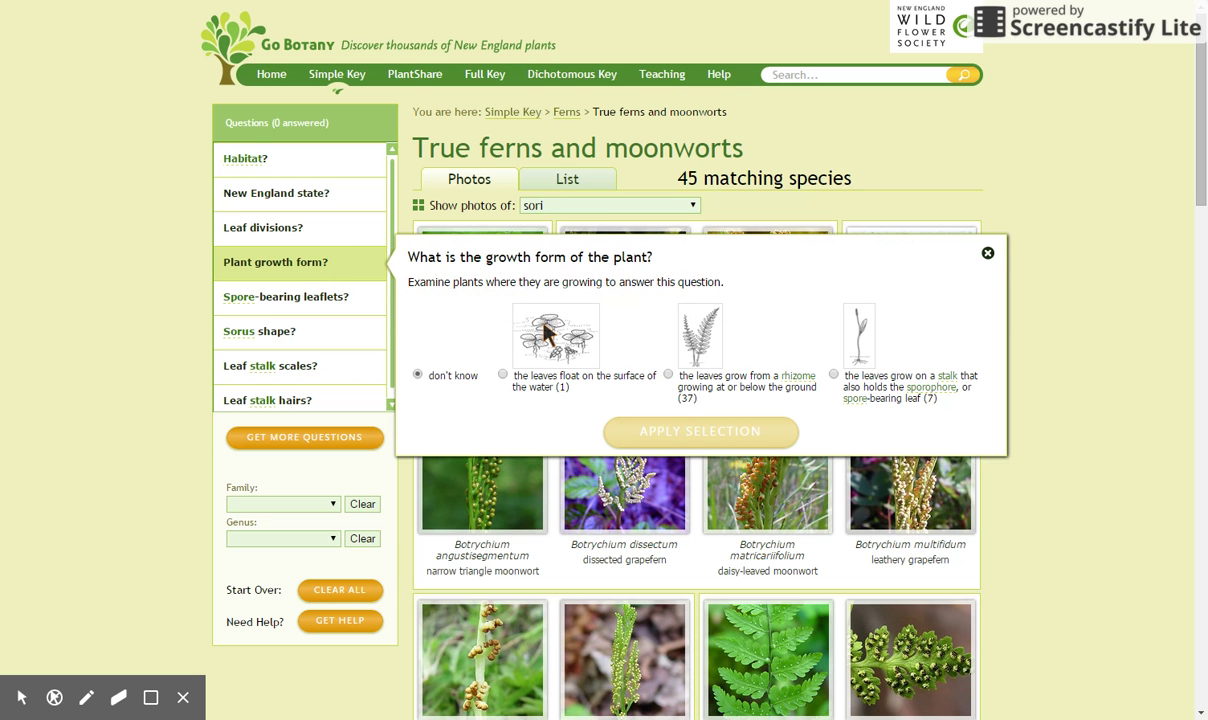
pyautogui.moveTo(545, 332)
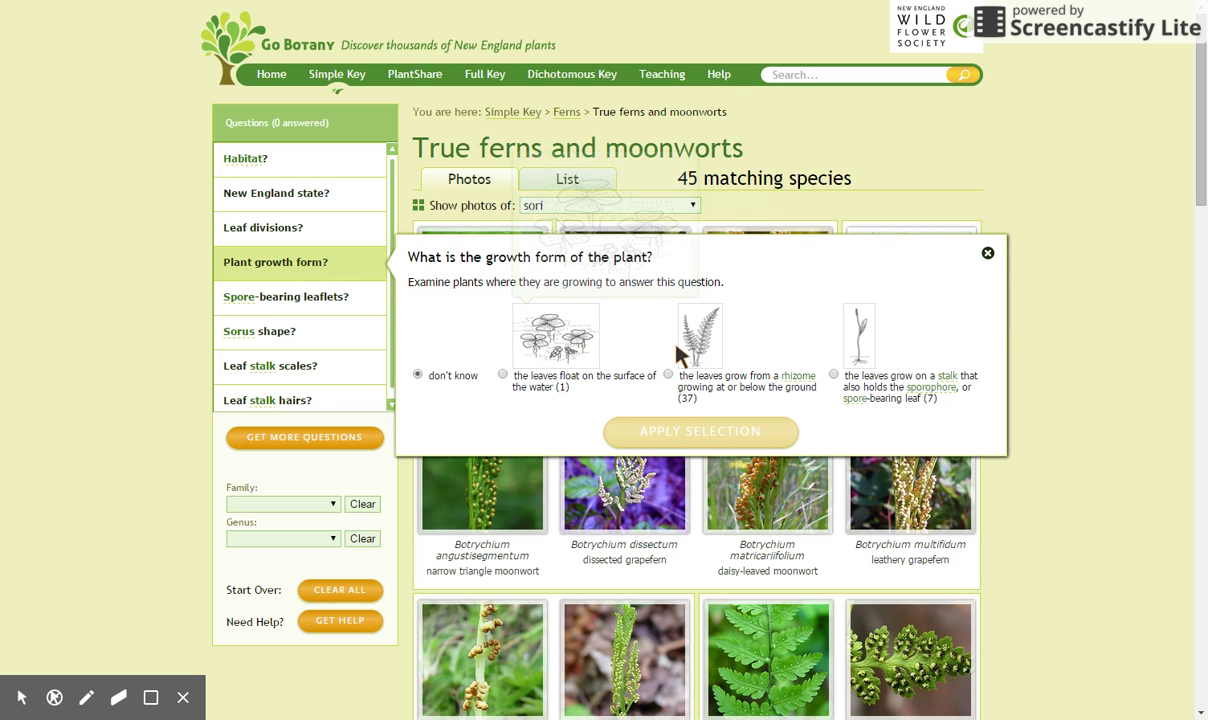
pyautogui.moveTo(697, 345)
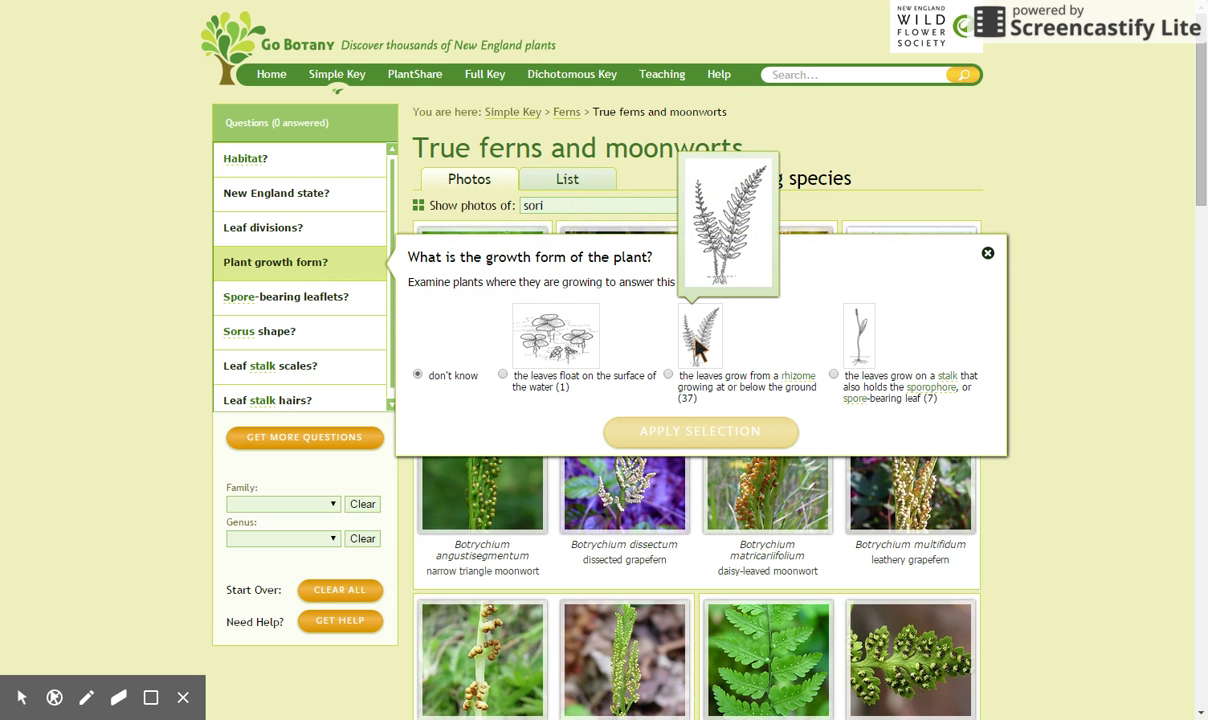
pyautogui.moveTo(801, 385)
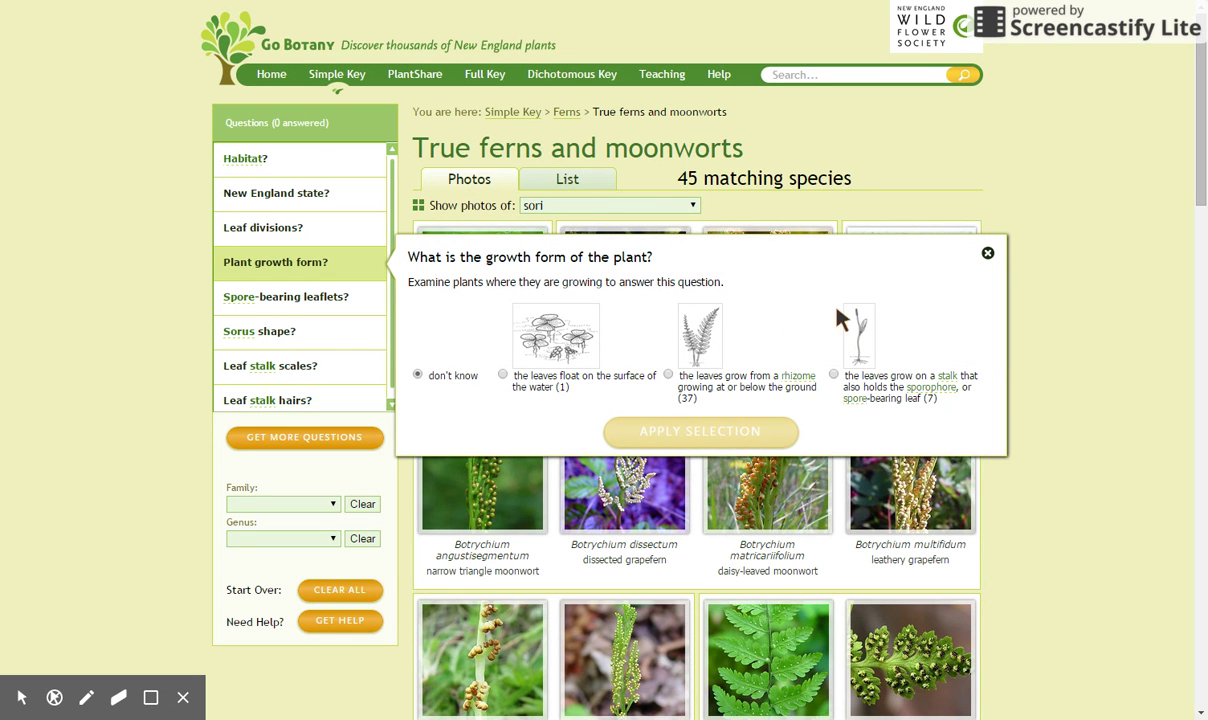
pyautogui.moveTo(941, 393)
pyautogui.click(703, 338)
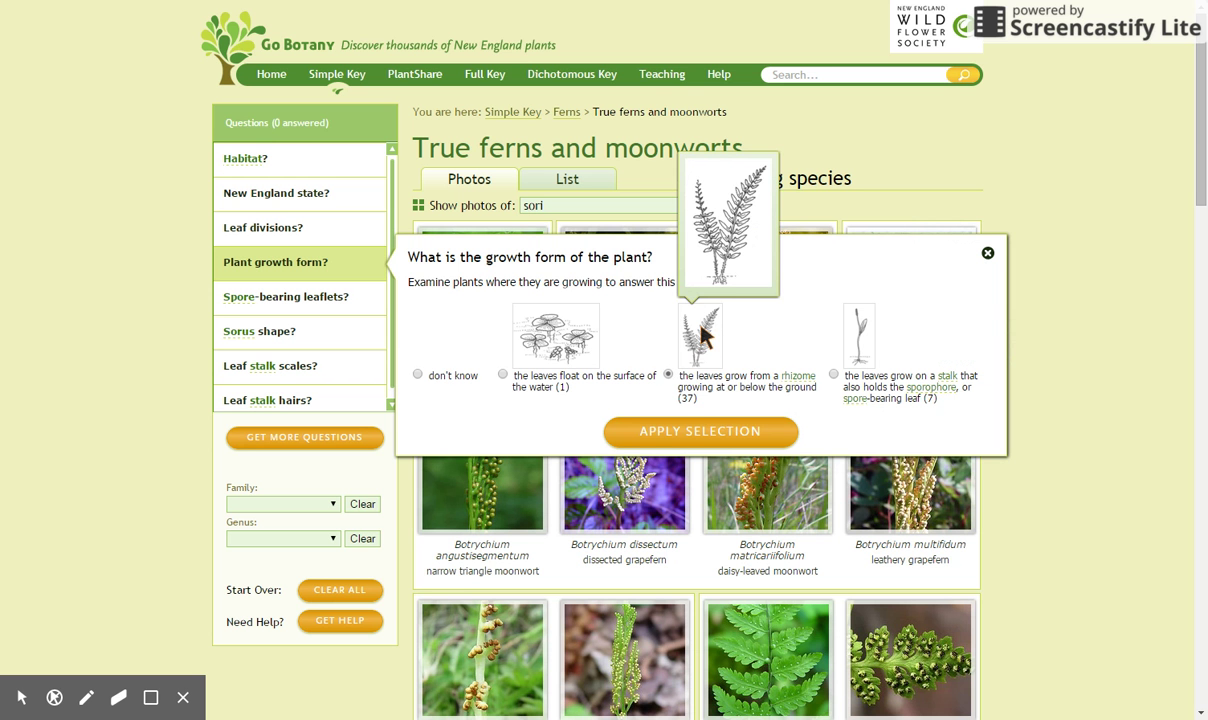
pyautogui.click(698, 432)
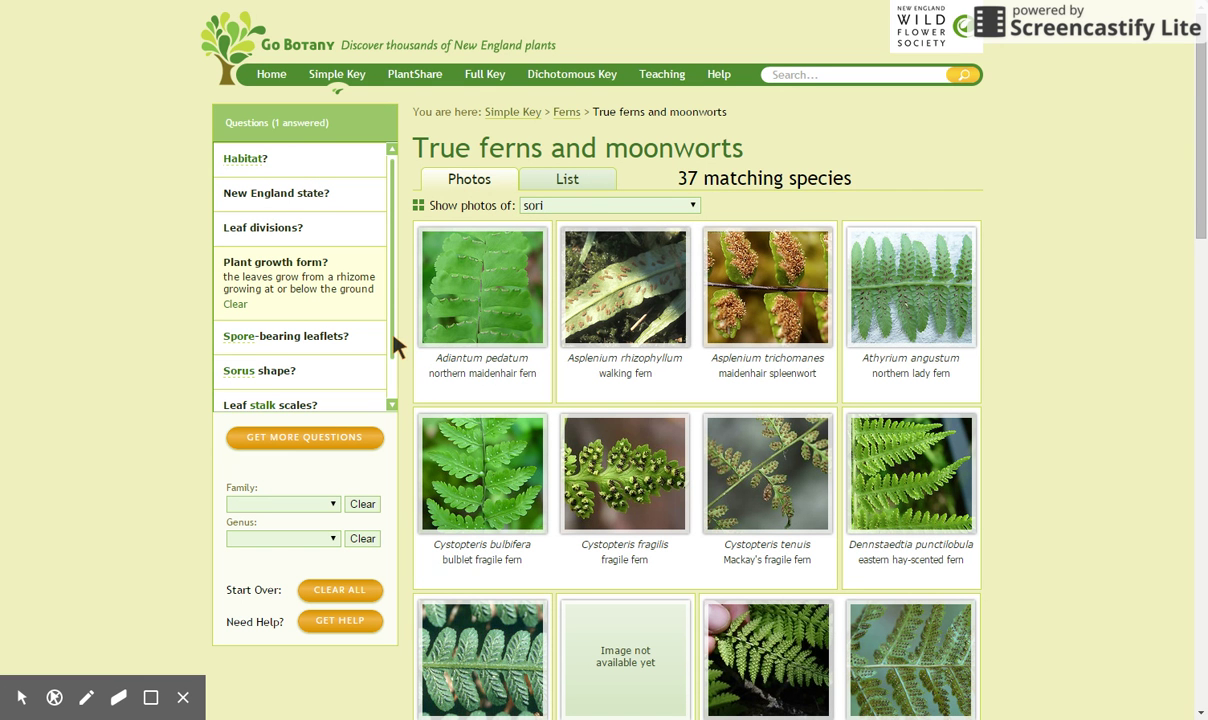
# - Set the Genus filter to Dryopteris, leaving 7 wood fern species
pyautogui.click(333, 537)
pyautogui.click(277, 388)
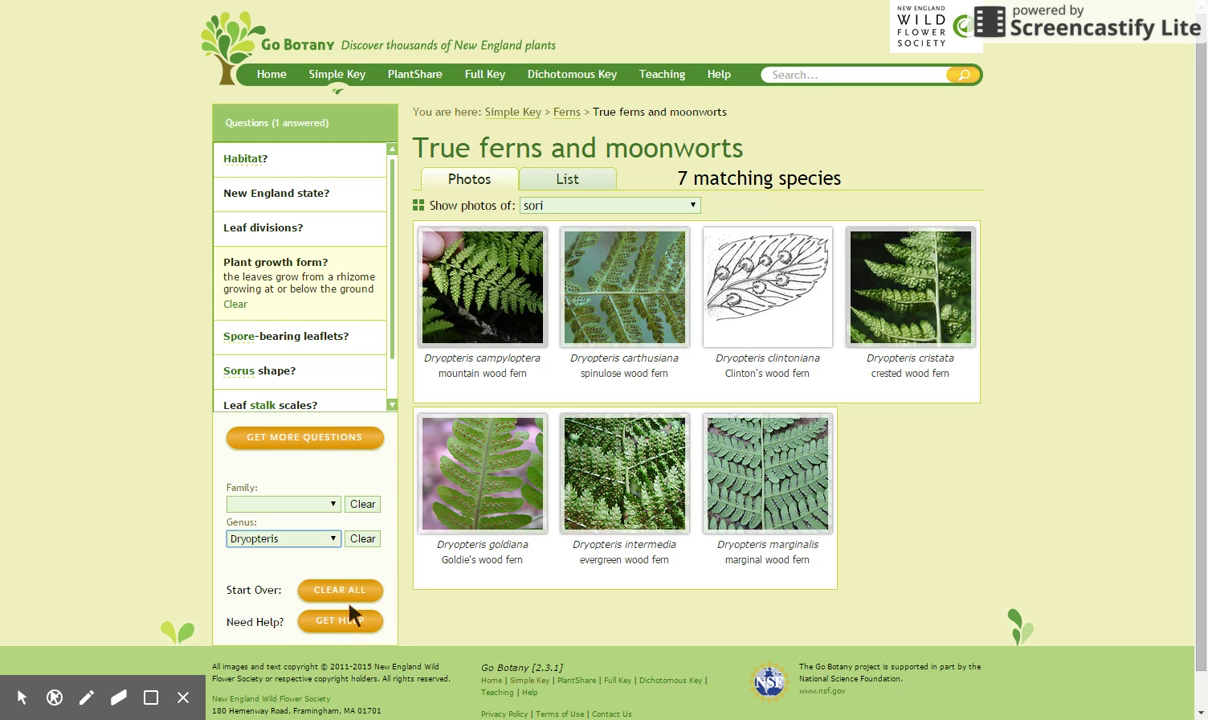
# - Add the spore-related questions by marking 'spores or spore cones' as observable in Get More Questions
pyautogui.click(308, 437)
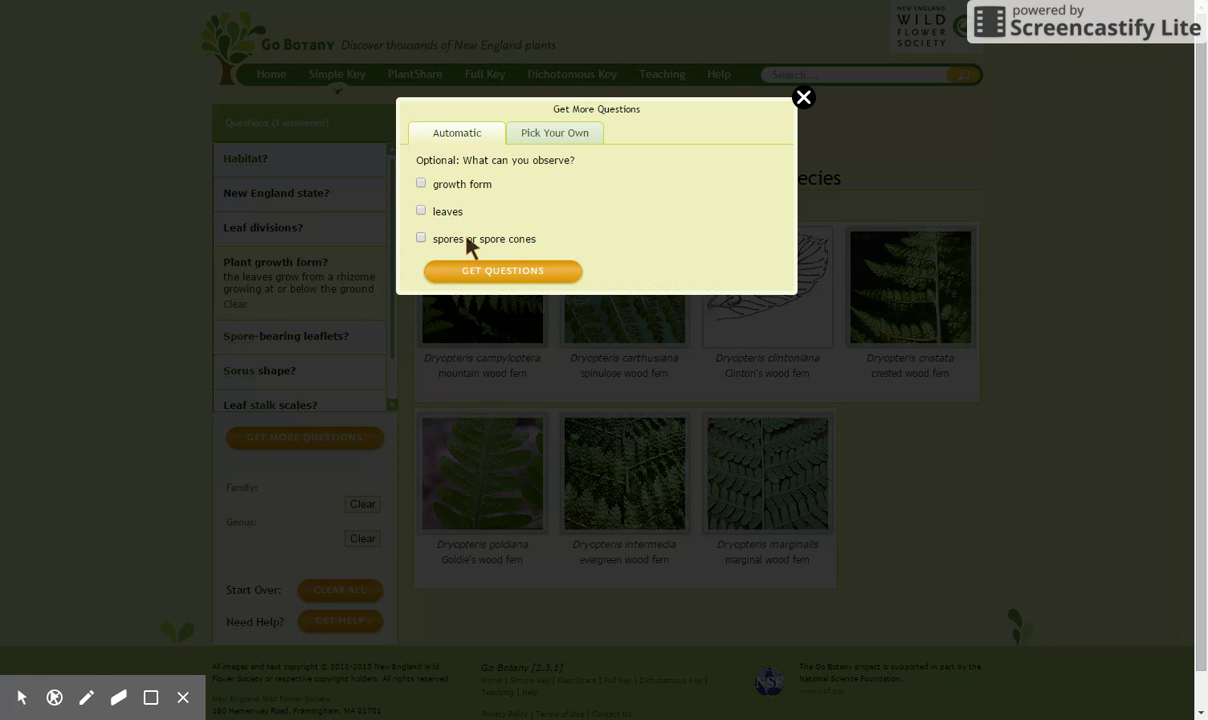
pyautogui.click(562, 133)
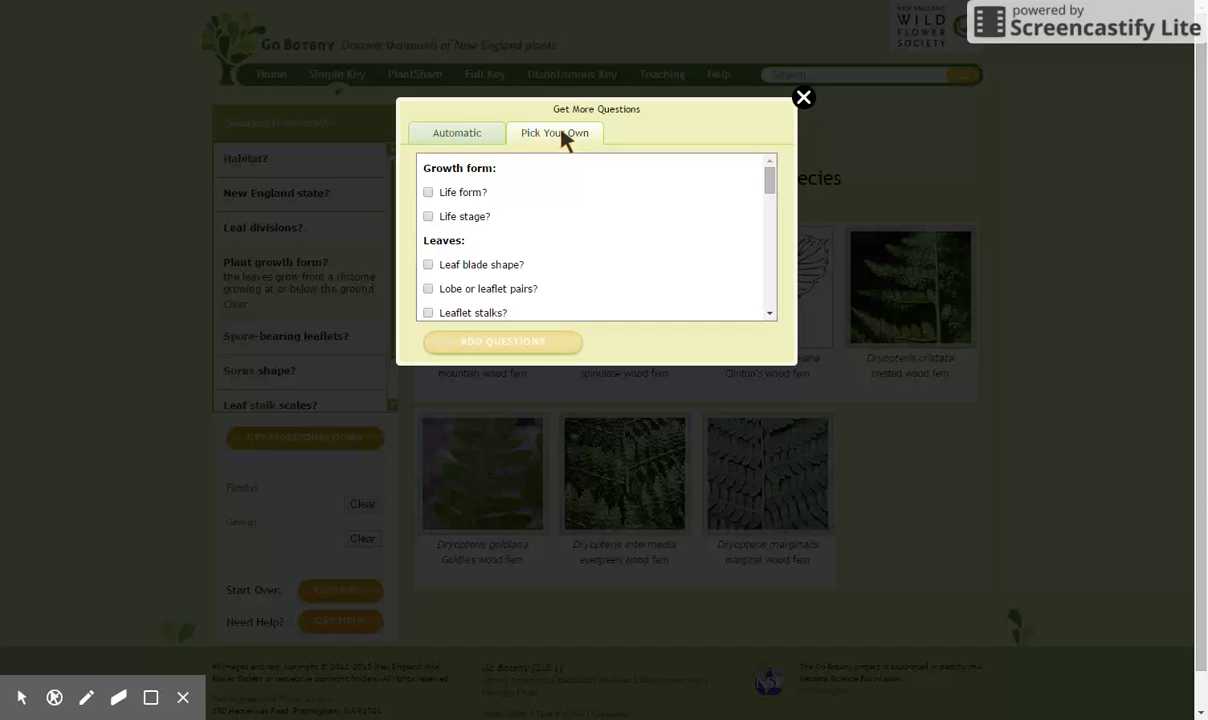
pyautogui.click(771, 178)
pyautogui.scroll(-5, 771, 178)
pyautogui.scroll(5, 775, 178)
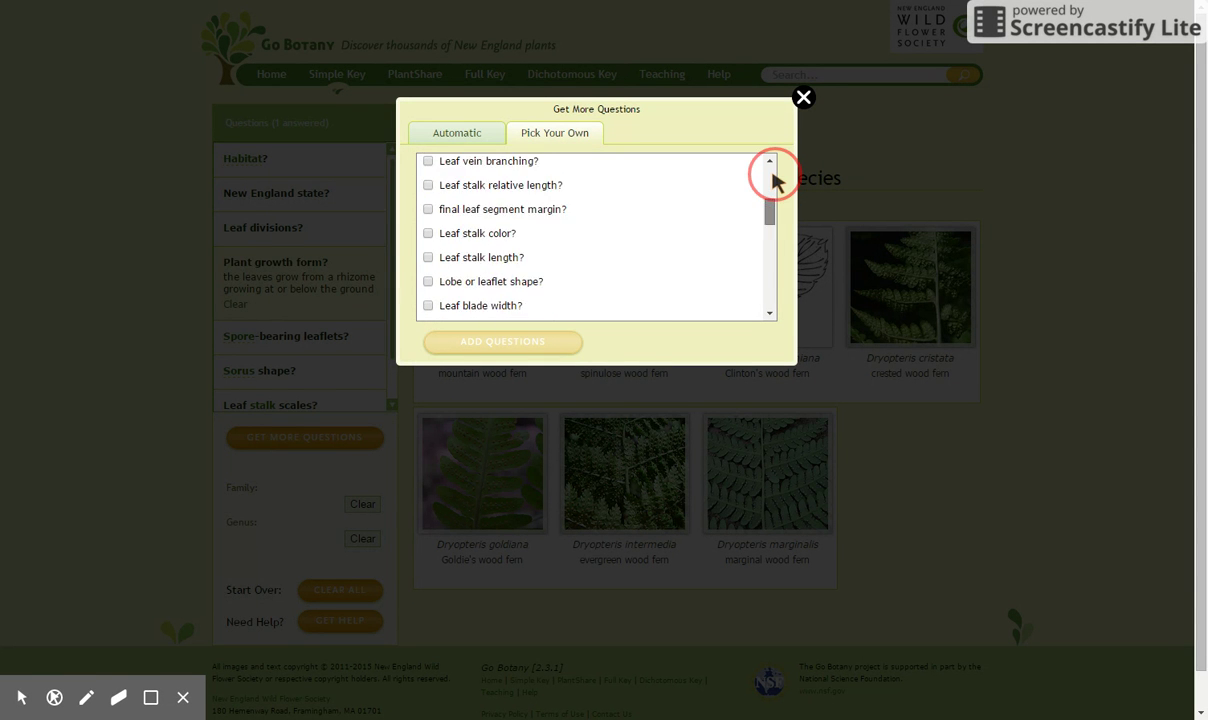
pyautogui.click(462, 134)
pyautogui.click(421, 238)
pyautogui.click(499, 270)
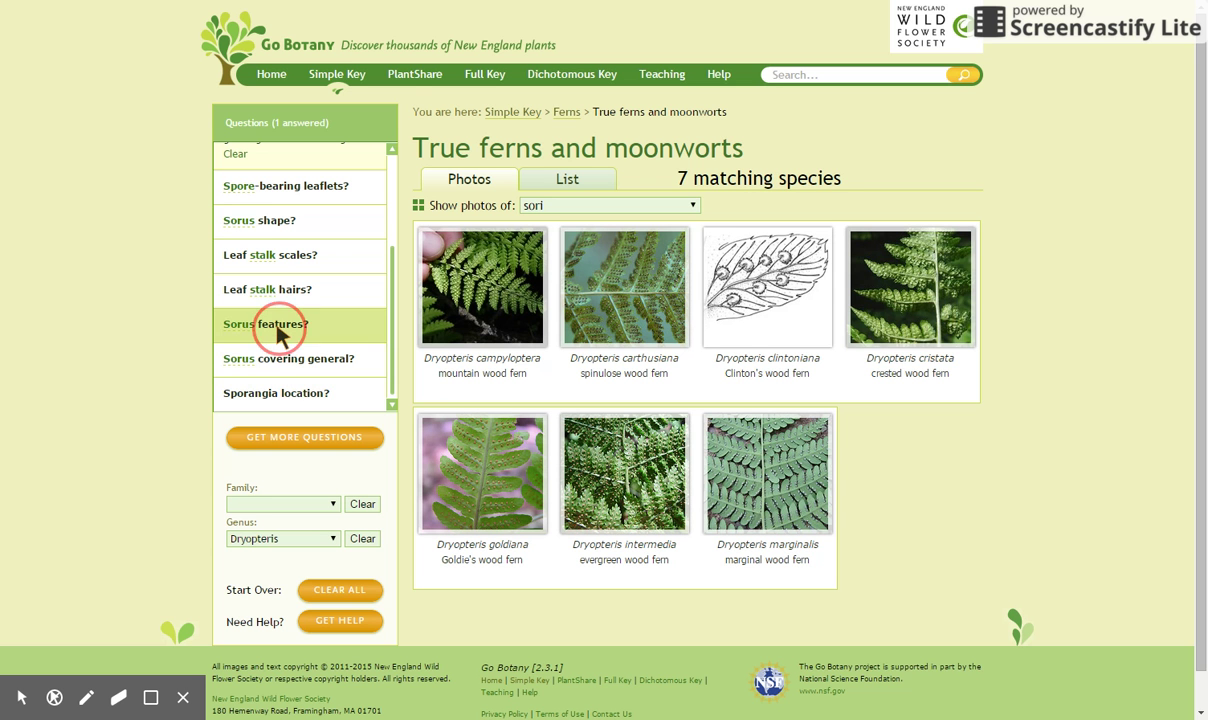
# - Answer sorus features as indusium with glands on stalks, leaving 2 species
pyautogui.click(278, 334)
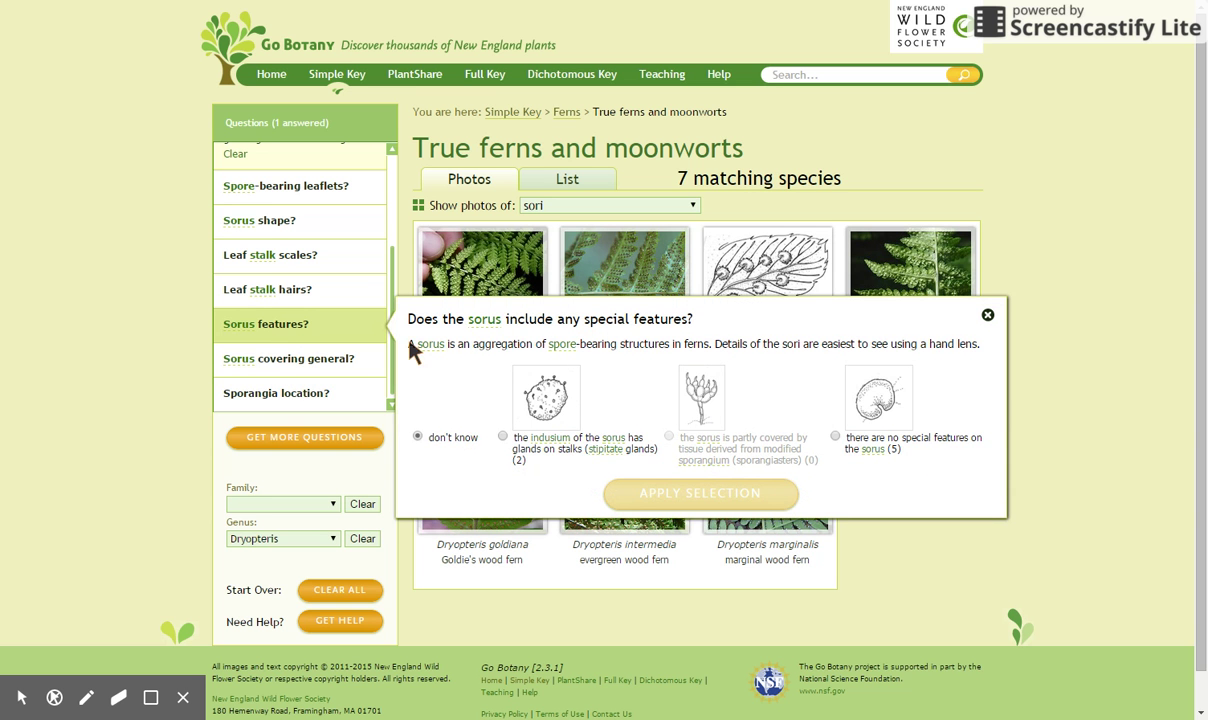
pyautogui.click(546, 395)
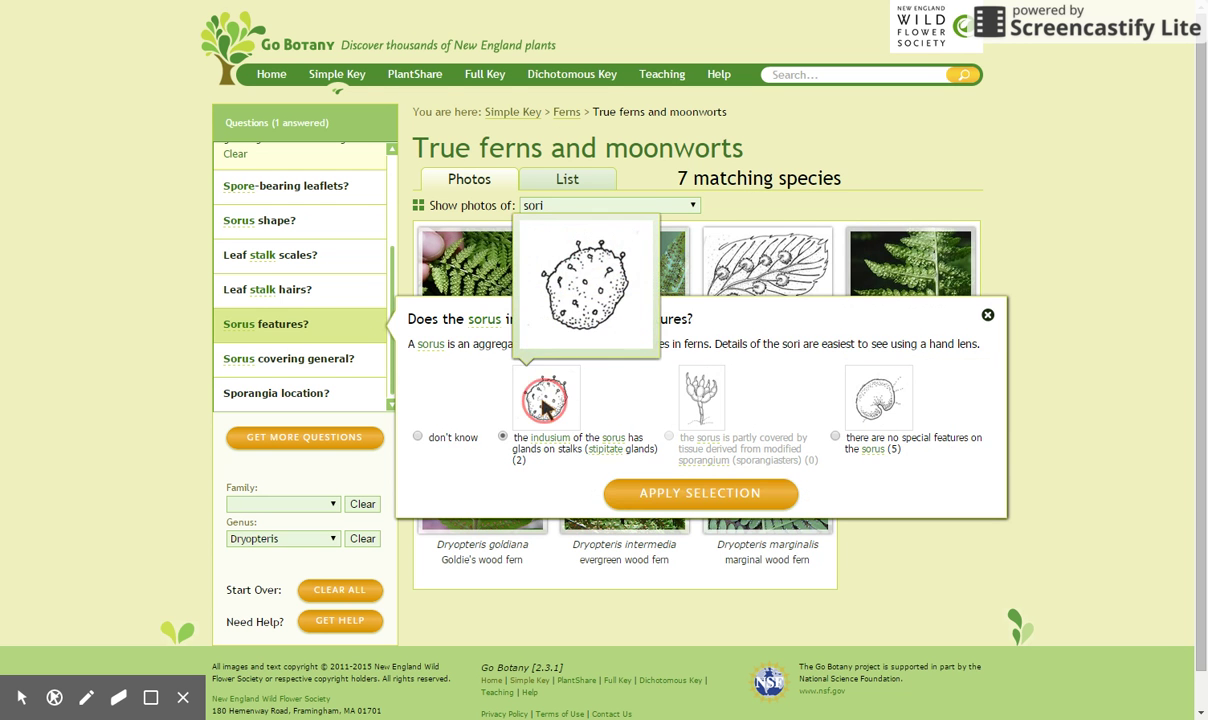
pyautogui.click(675, 490)
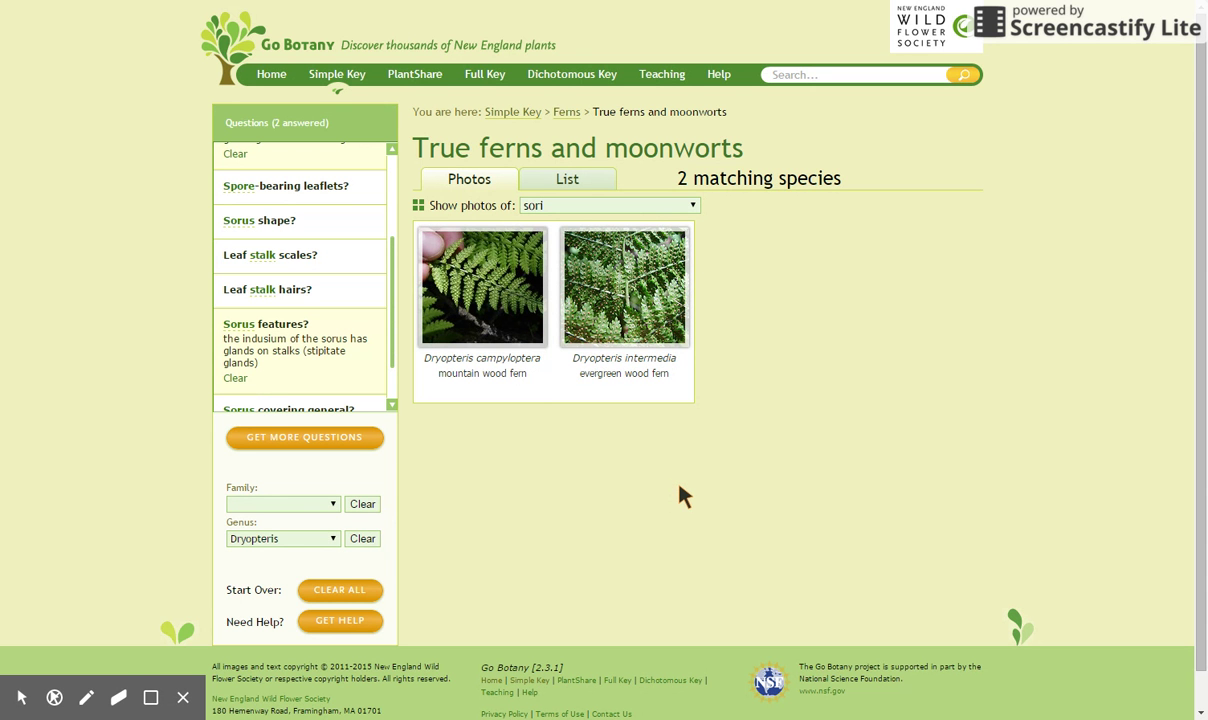
# - Preview Dryopteris campyloptera's images through to the line drawing, then open its full species page
pyautogui.click(494, 370)
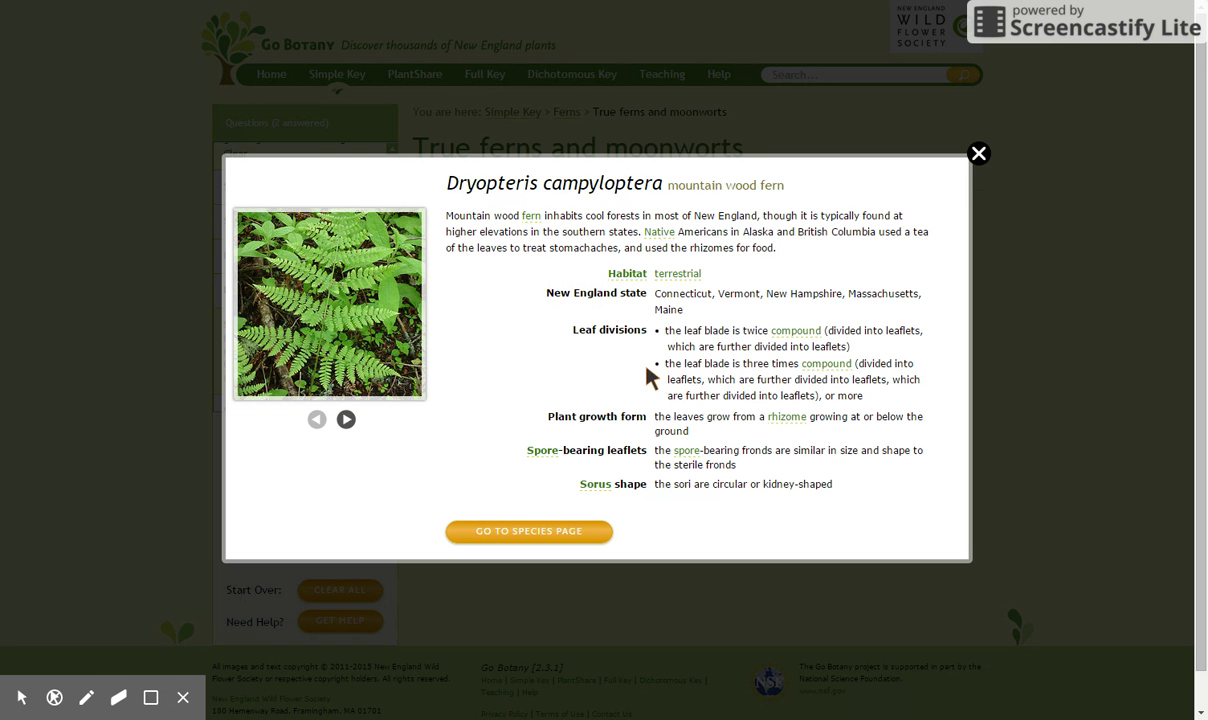
pyautogui.click(345, 420)
pyautogui.click(345, 420)
pyautogui.click(345, 420)
pyautogui.click(345, 420)
pyautogui.click(345, 420)
pyautogui.click(345, 420)
pyautogui.click(345, 420)
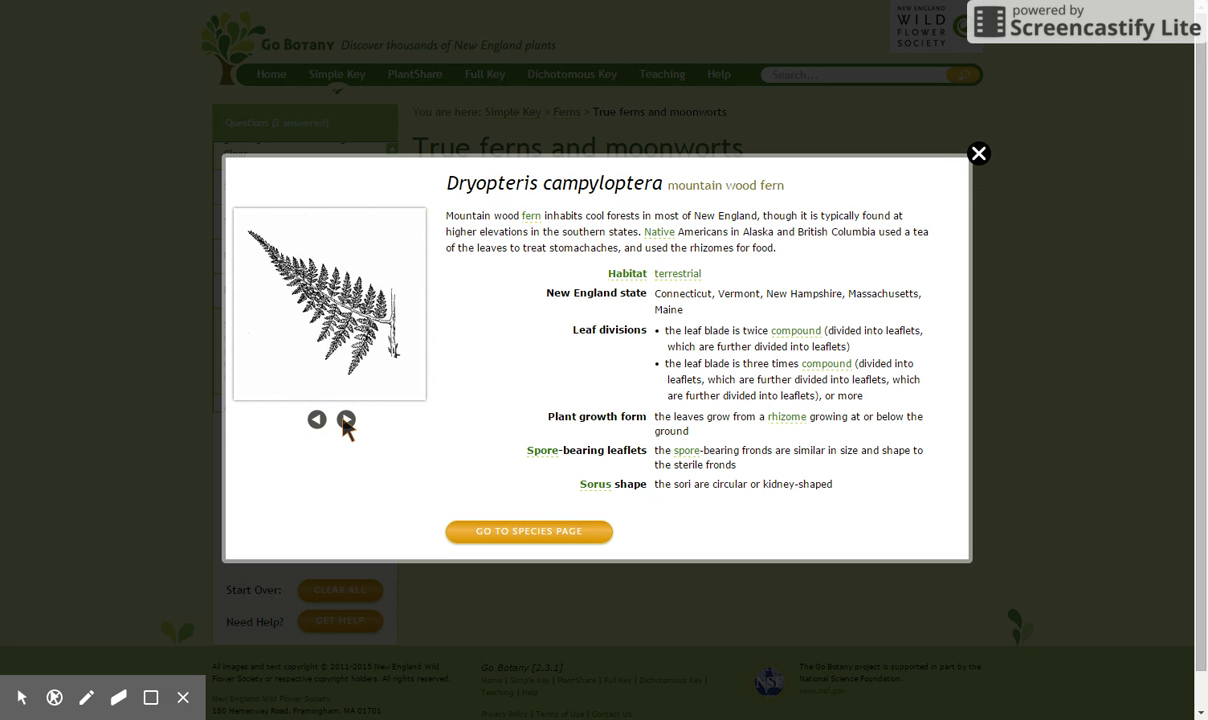
pyautogui.click(530, 533)
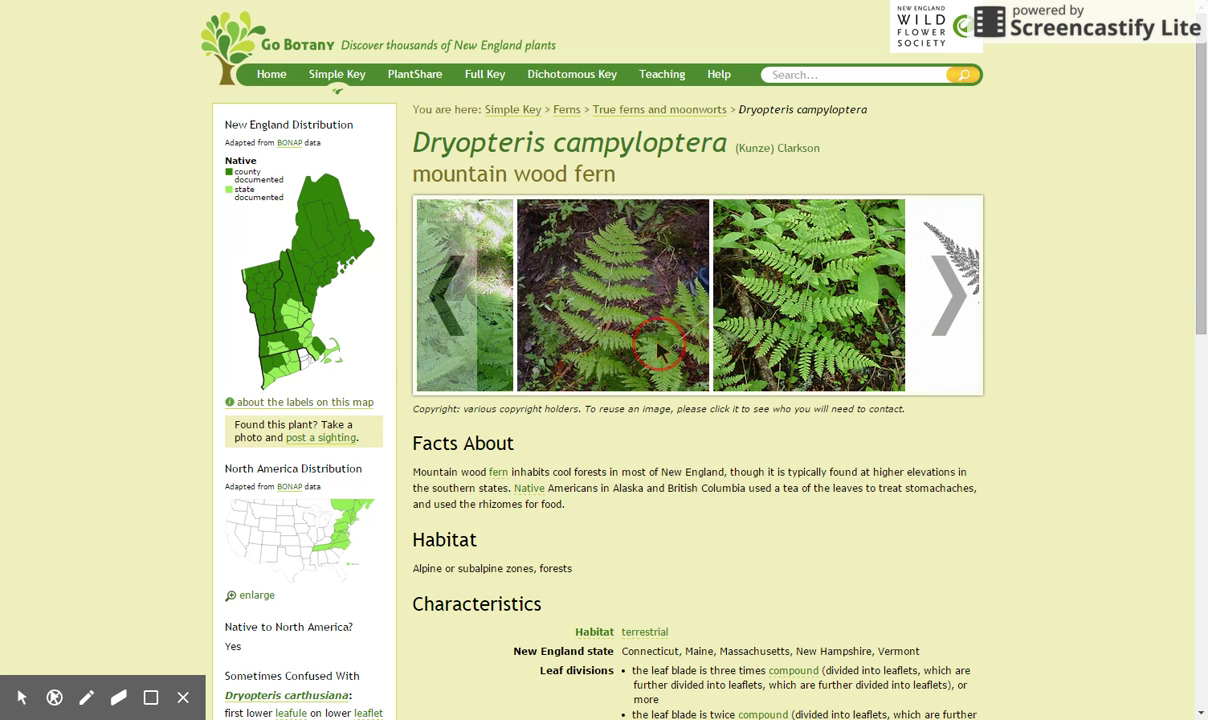
# - Enlarge the second Dryopteris campyloptera plant form photo in the species page gallery
pyautogui.click(658, 350)
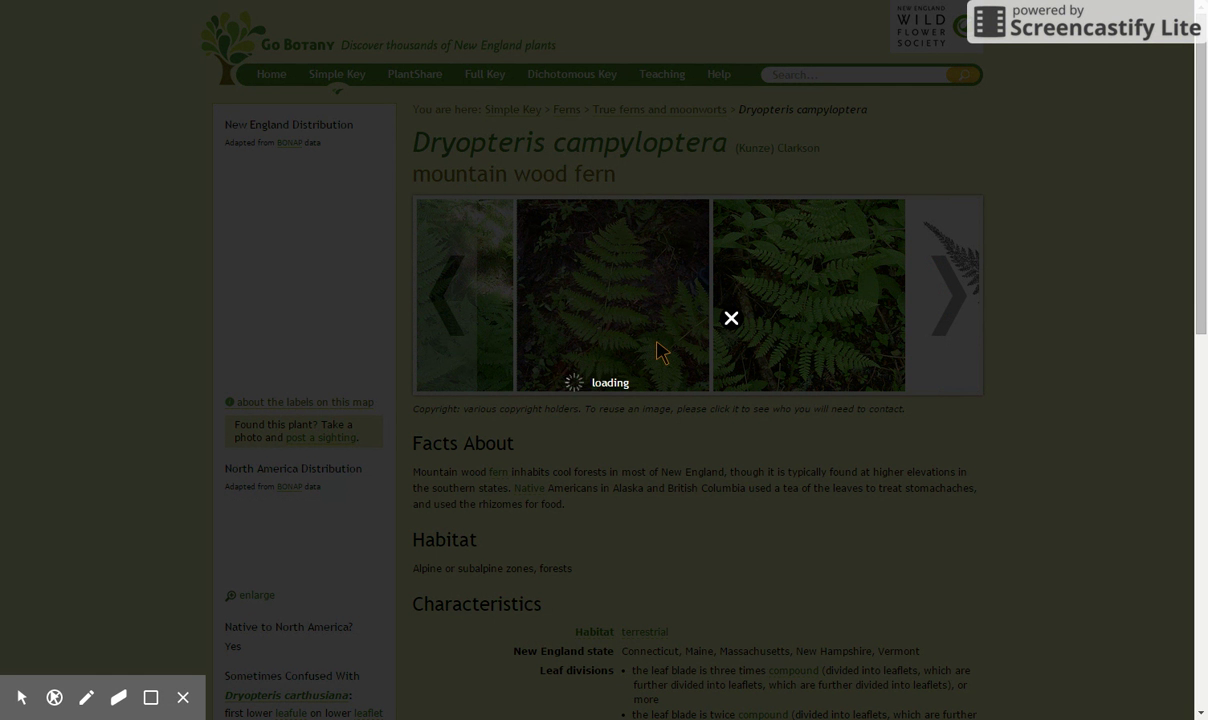